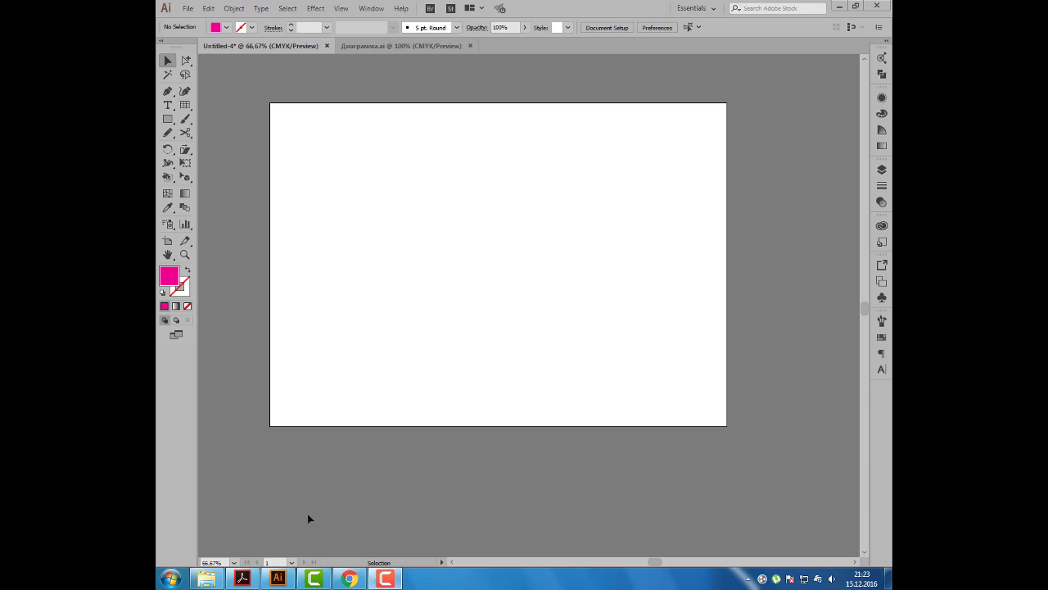
- Show page 39 of the tutorial PDF, 'Создание диаграмм', then return to Illustrator
click(243, 578)
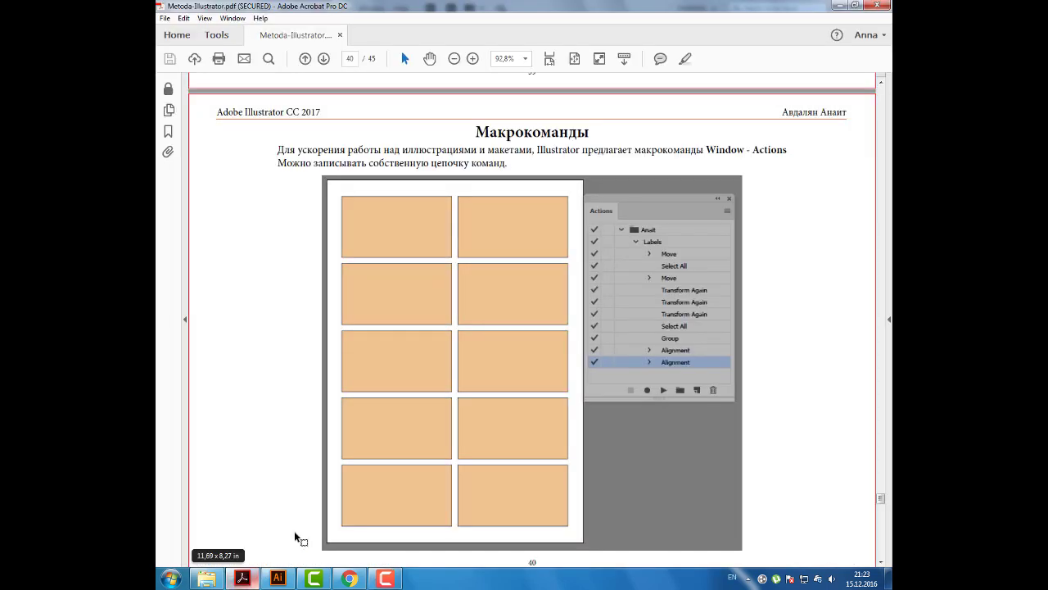
scroll(319, 500, up, 5)
scroll(332, 483, up, 2)
scroll(344, 465, up, 5)
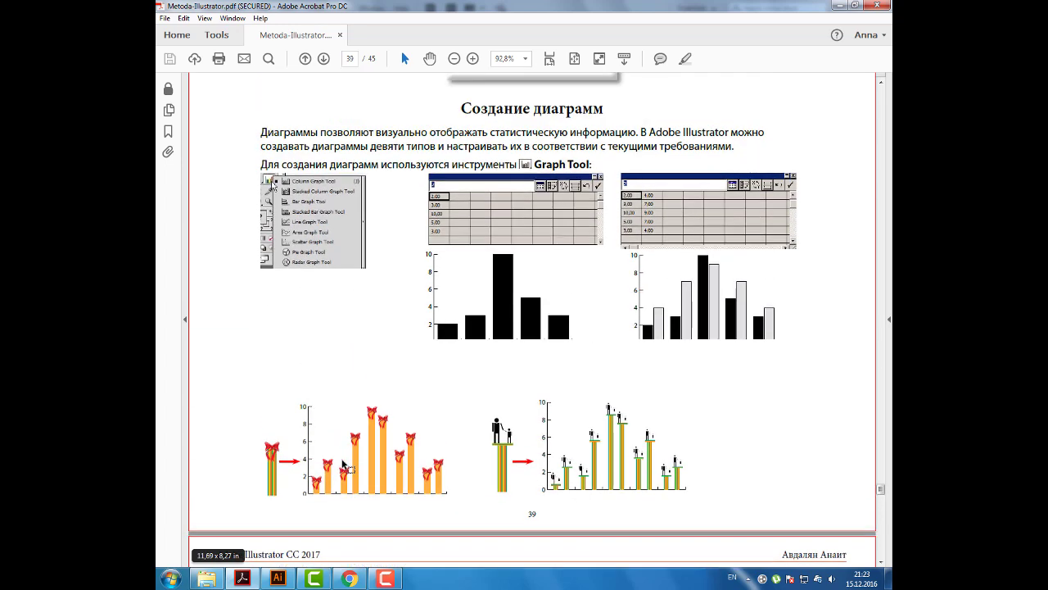
scroll(344, 464, up, 1)
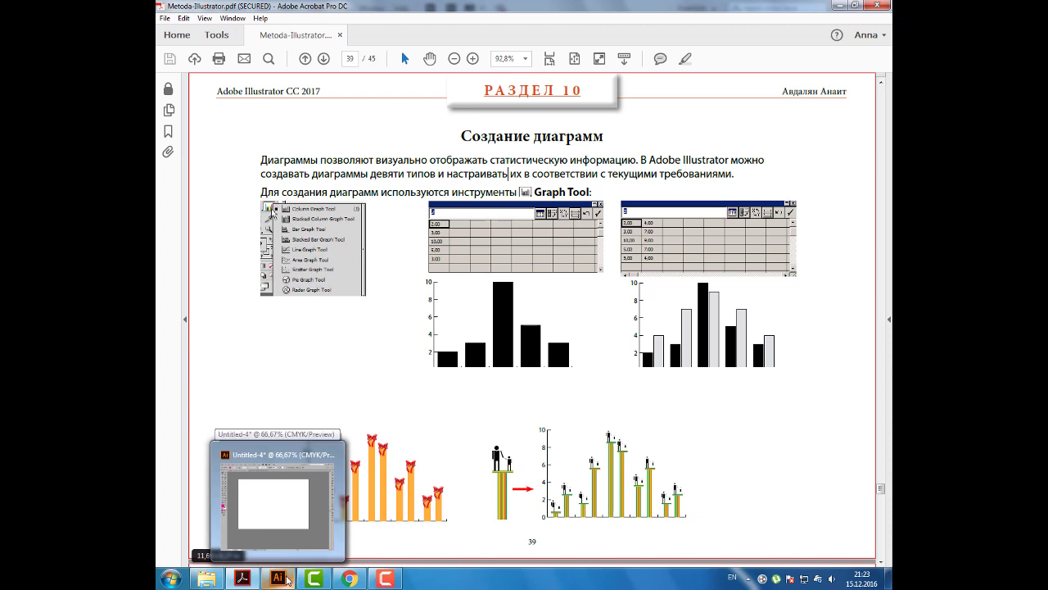
click(287, 580)
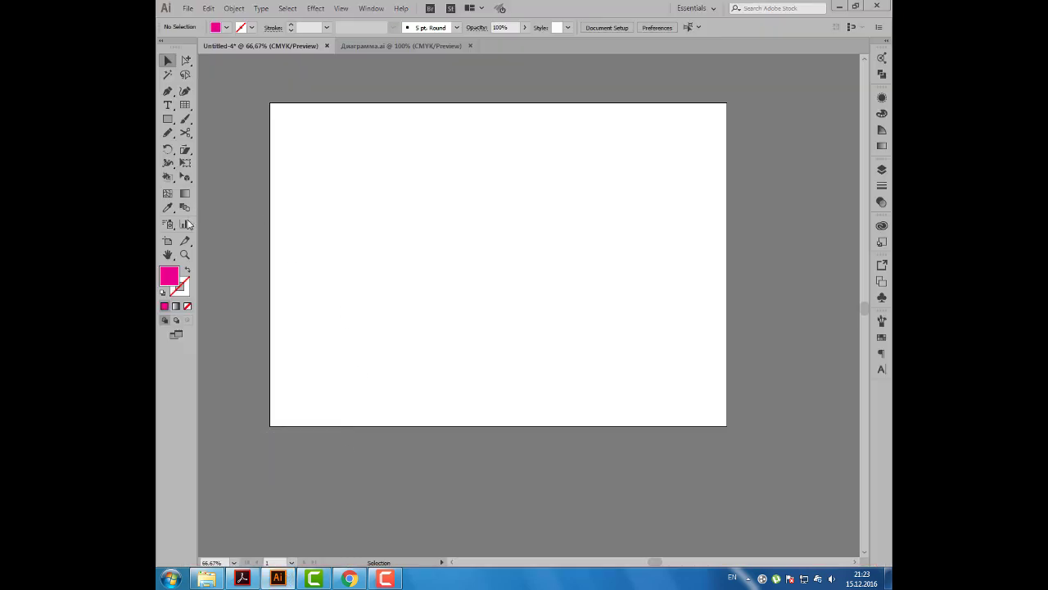
- Draw a column graph on the blank Untitled-4 artboard with the Column Graph Tool
mouse_move(186, 224)
mouse_down()
mouse_move(238, 309)
mouse_move(249, 225)
mouse_up()
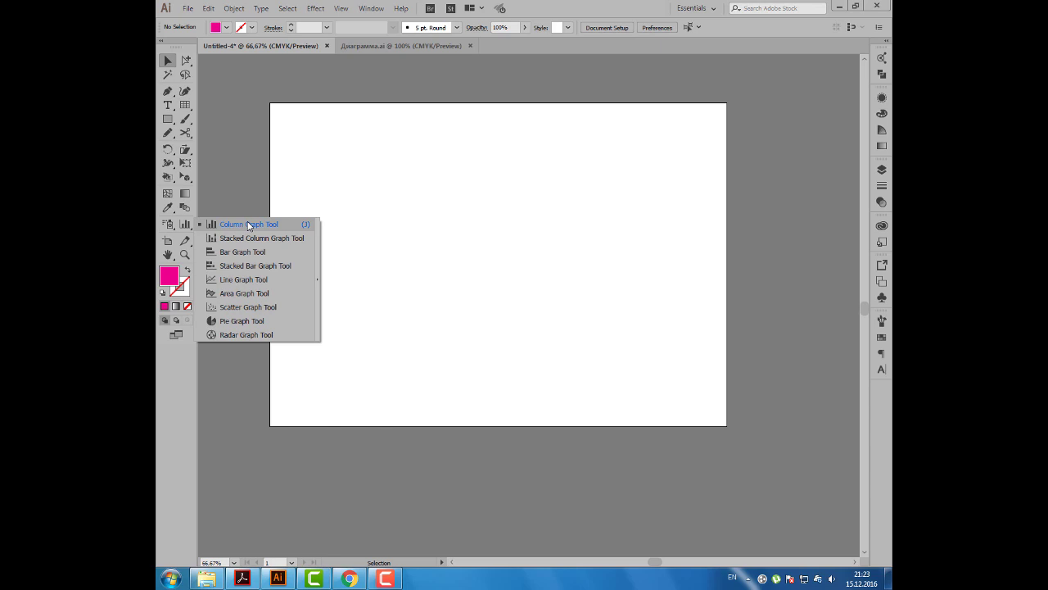
drag(249, 225, 239, 228)
click(249, 224)
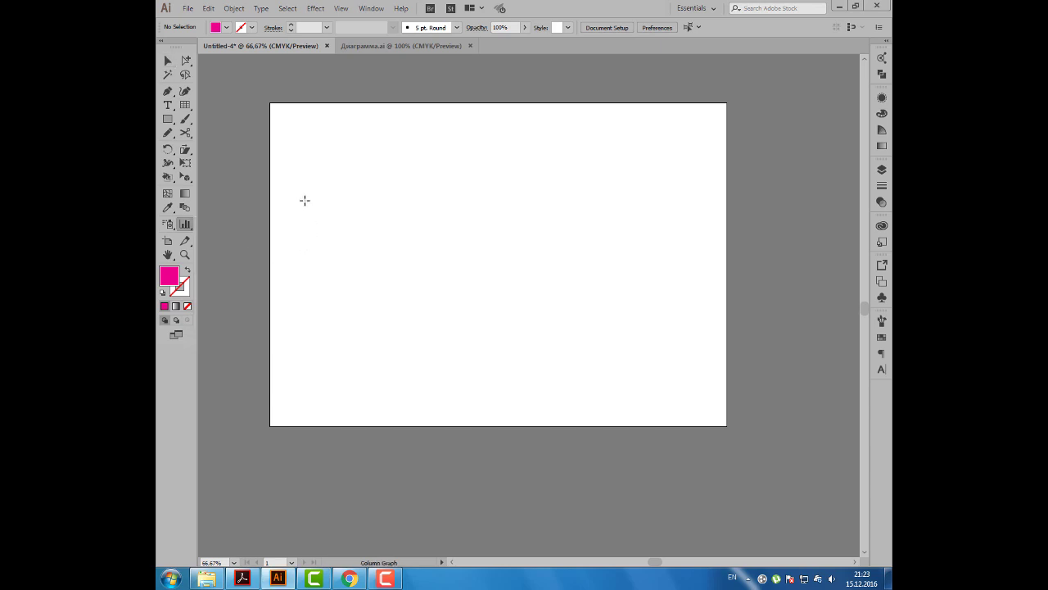
mouse_move(304, 199)
mouse_down()
mouse_move(430, 291)
mouse_move(561, 347)
mouse_up()
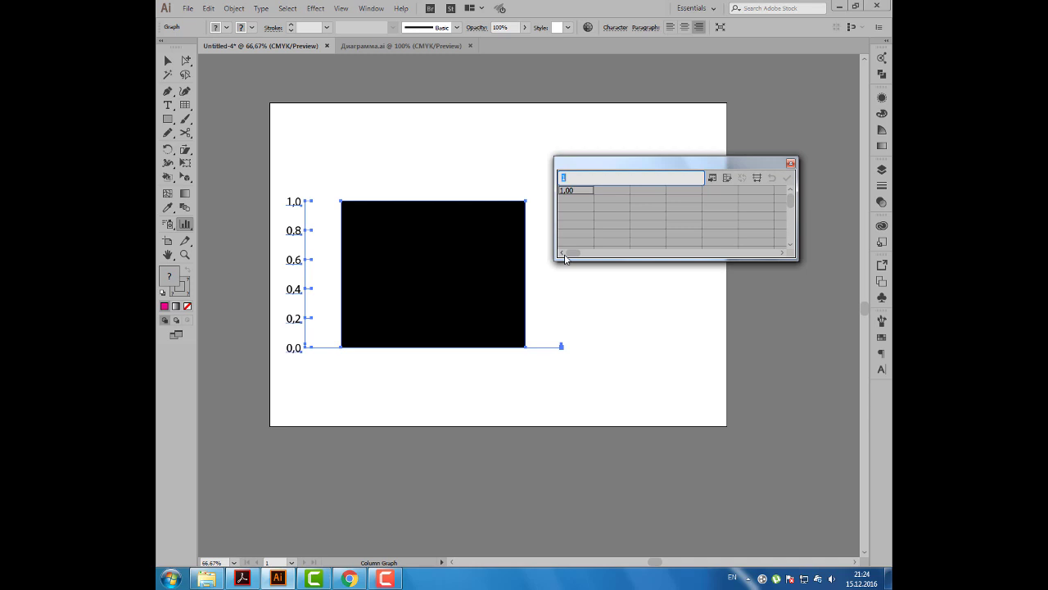
- Enter 12000, 35000 and 2000 in the graph data table, apply them, and close it
text(12)
text(000)
key(Tab)
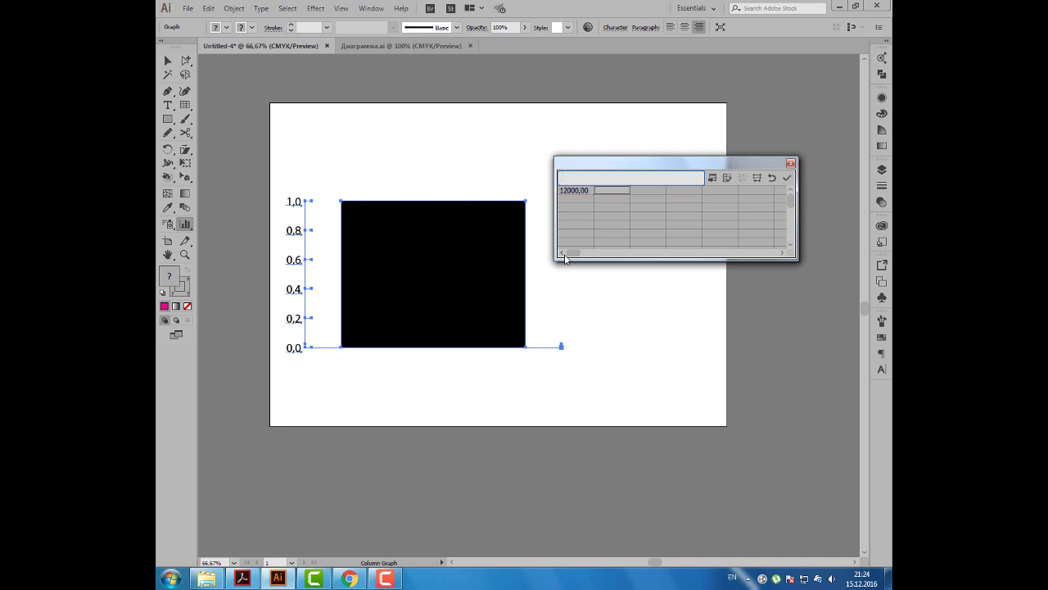
click(574, 199)
text(35000)
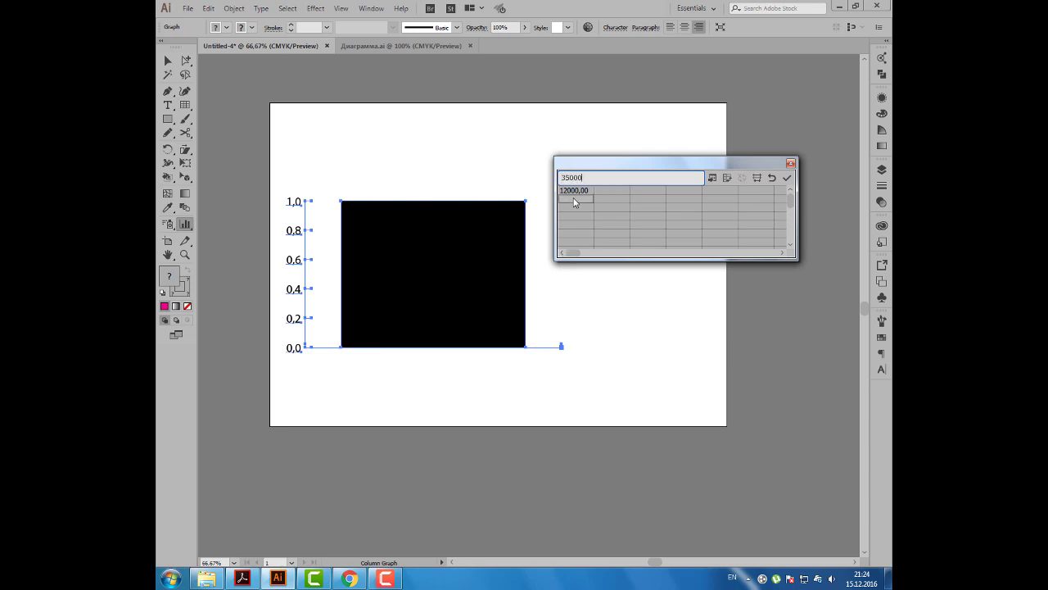
key(Tab)
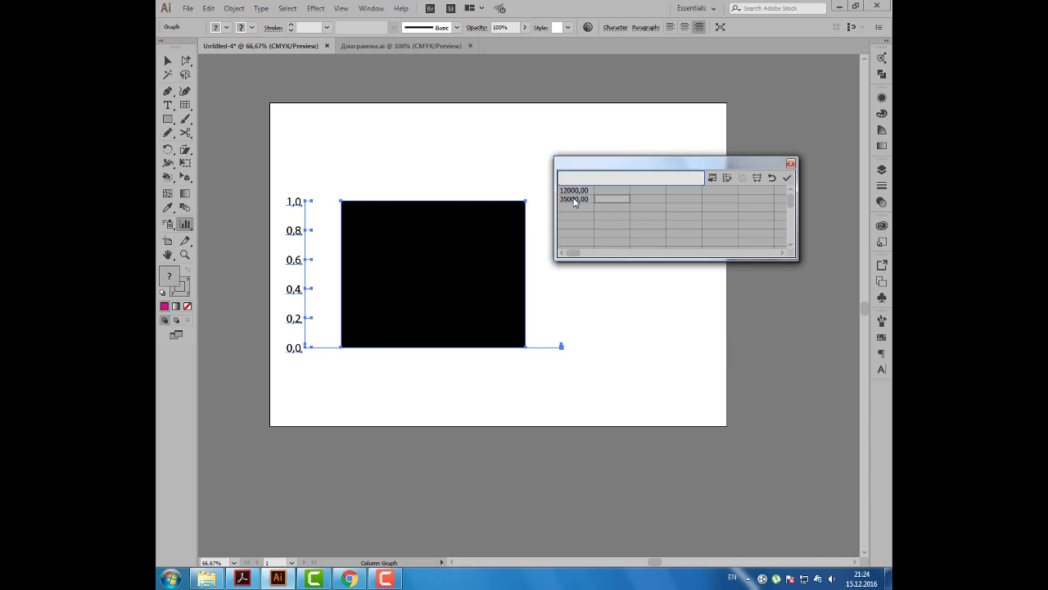
click(572, 209)
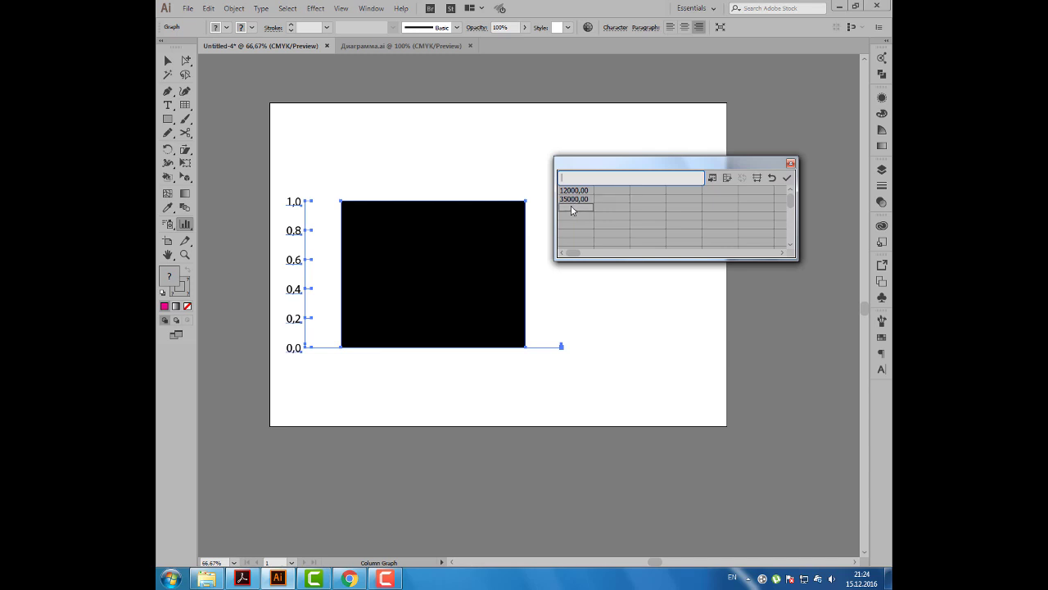
key(Tab)
drag(605, 164, 570, 153)
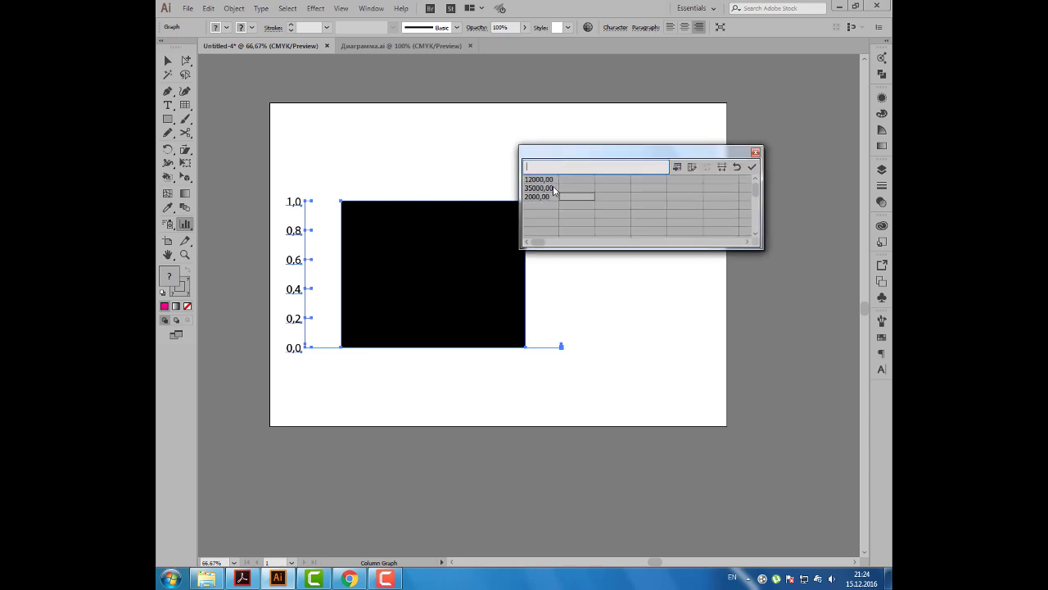
click(753, 167)
drag(639, 151, 650, 126)
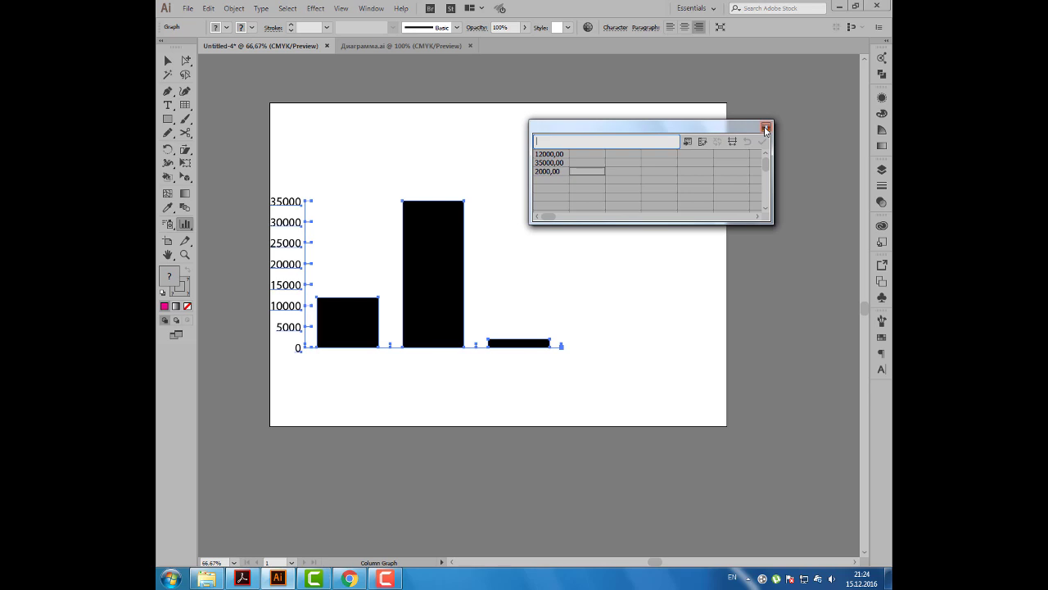
click(766, 129)
- Move the graph up and to the right, then scale it slightly smaller
click(168, 60)
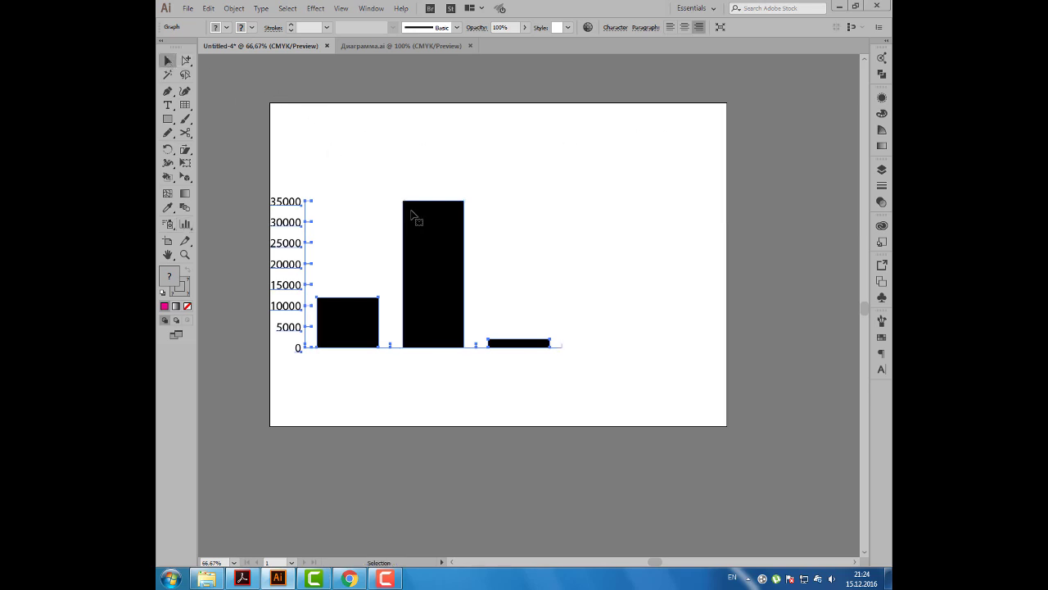
drag(412, 215, 437, 183)
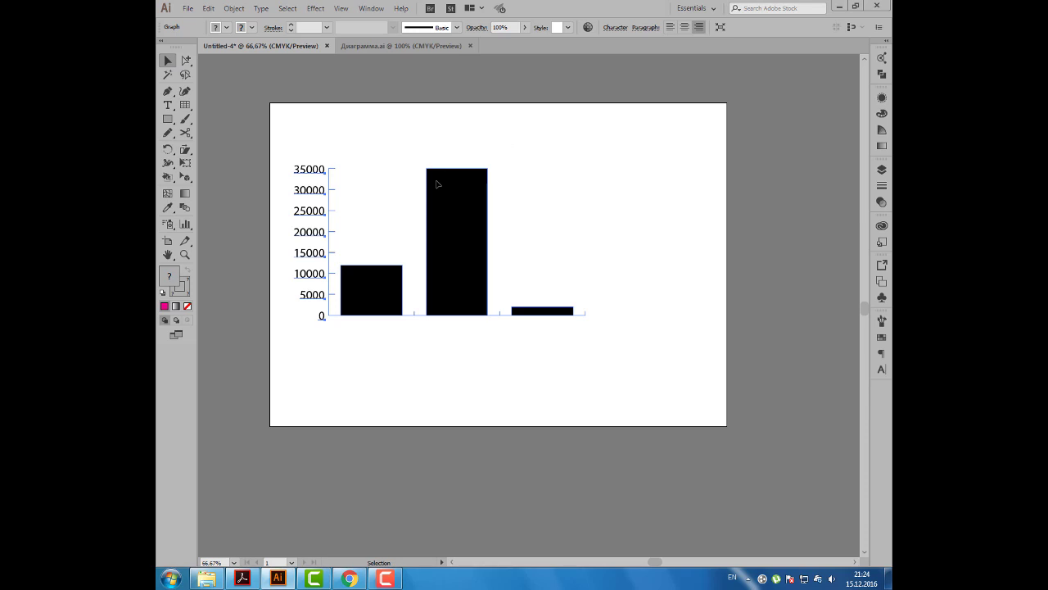
click(185, 150)
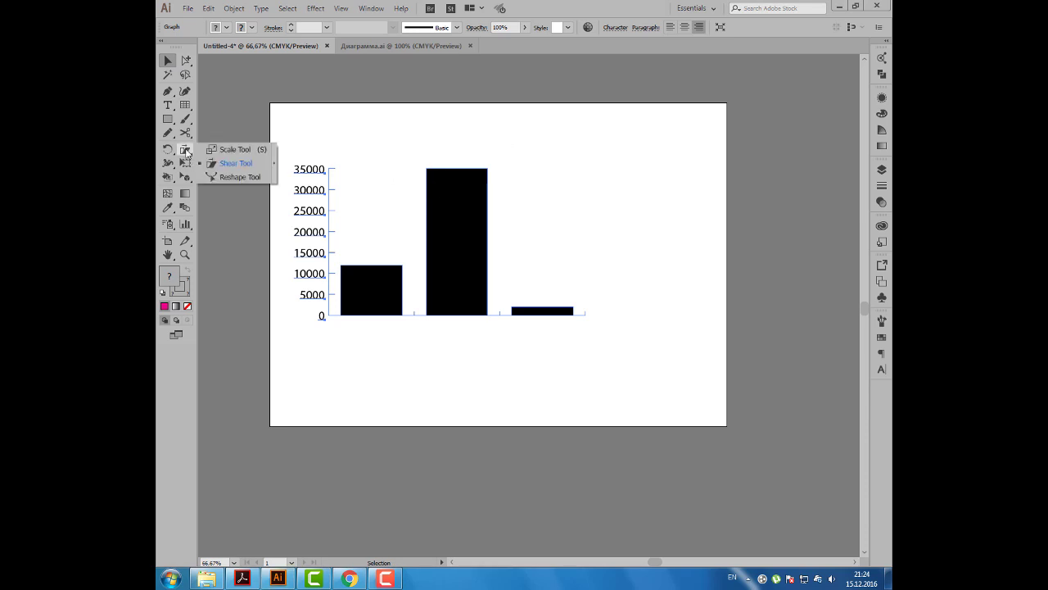
click(244, 152)
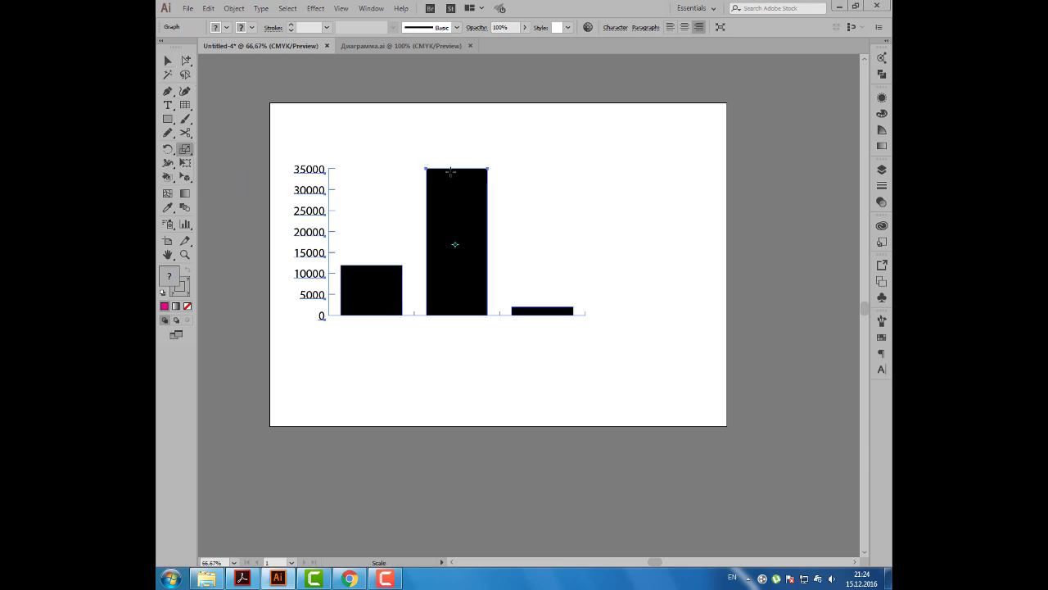
drag(313, 161, 309, 178)
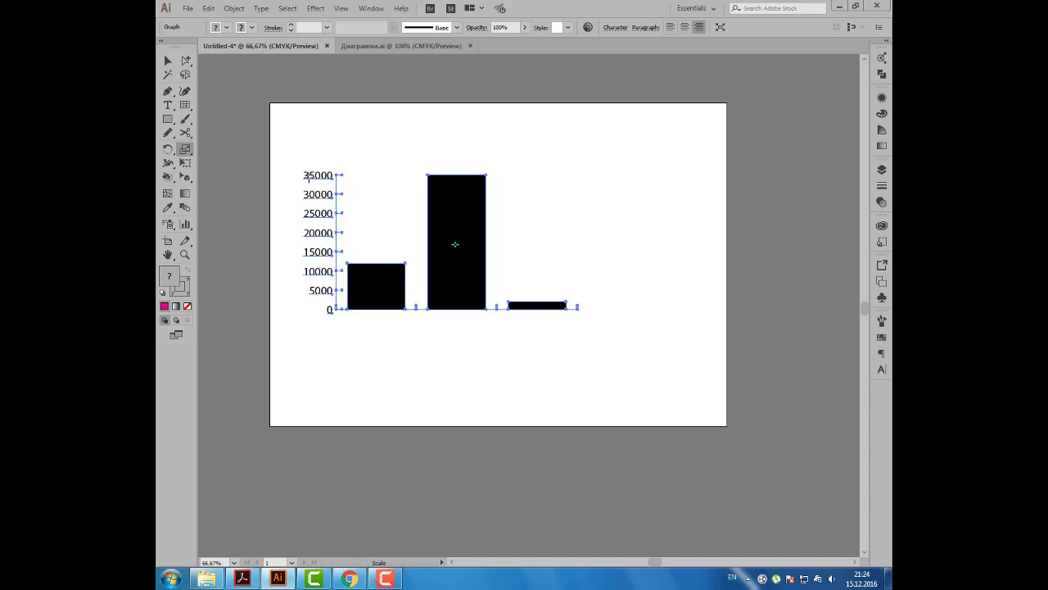
click(168, 61)
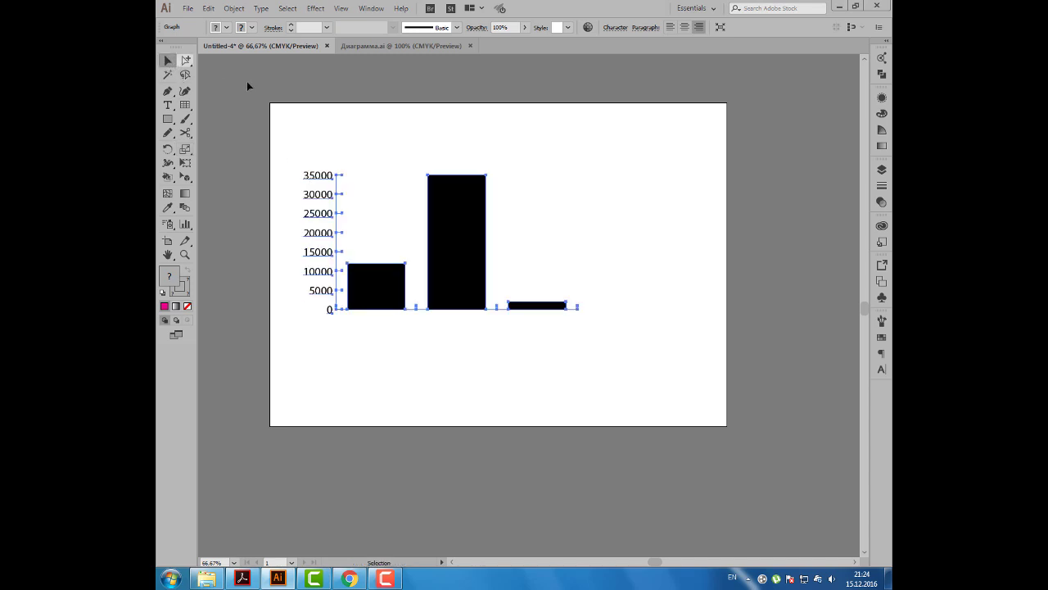
- Add 15644 as the fourth row of the graph data and apply it
right_click(447, 185)
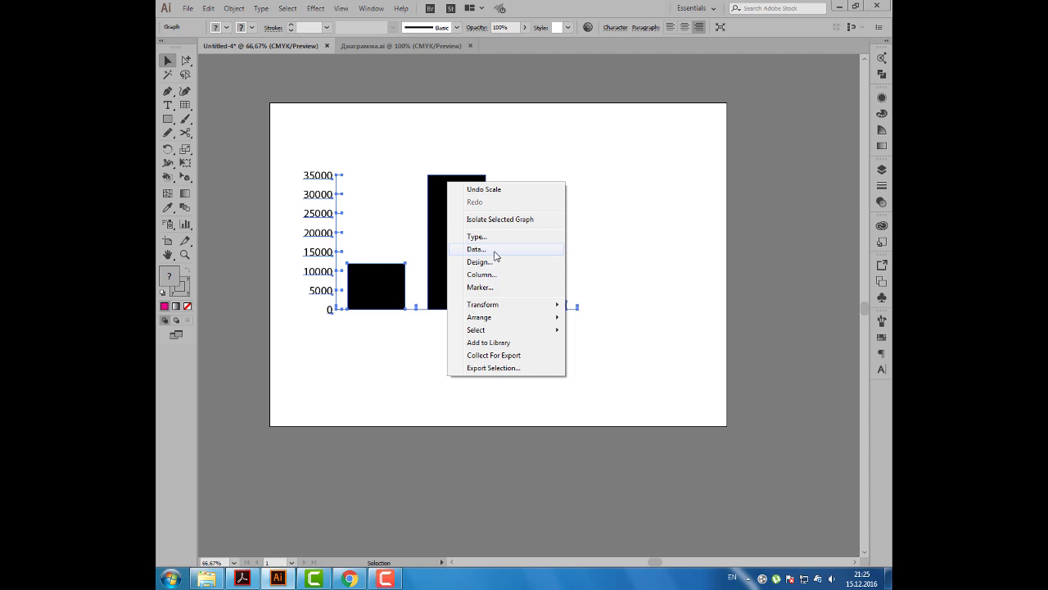
click(495, 256)
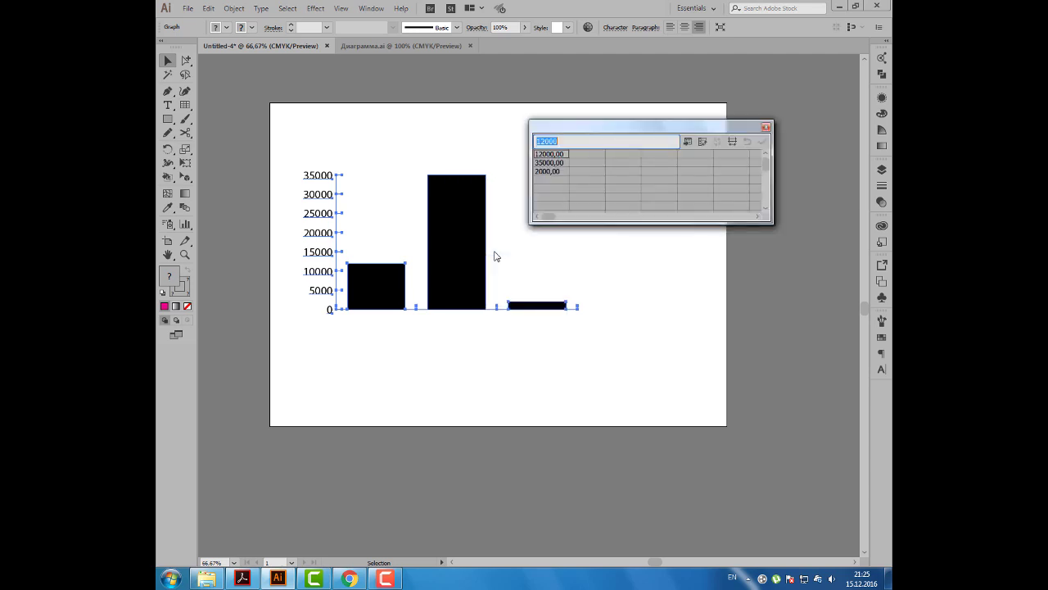
click(553, 180)
text(1)
text(5644)
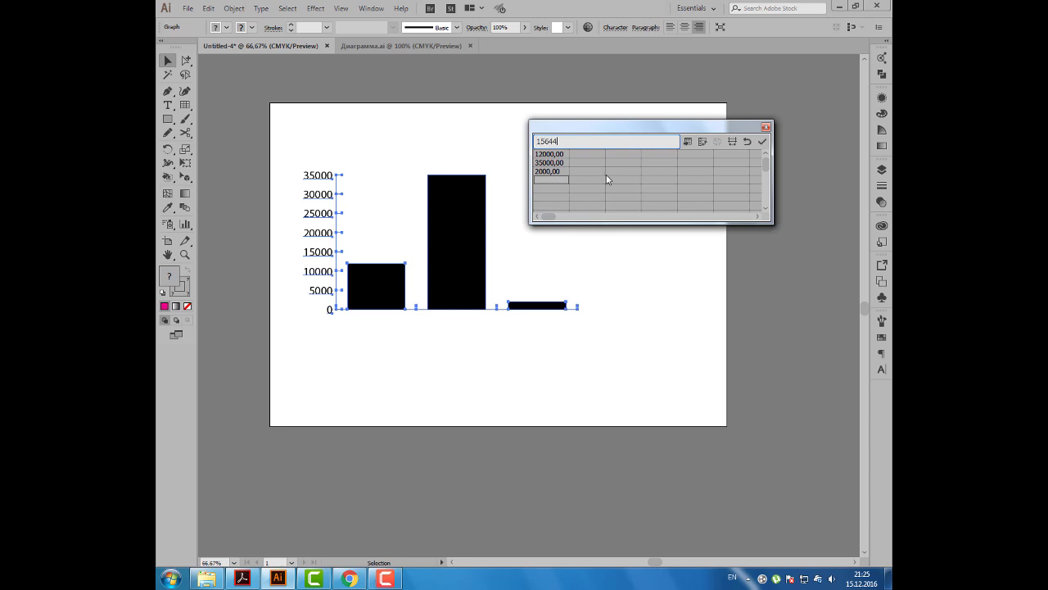
key(Tab)
click(762, 141)
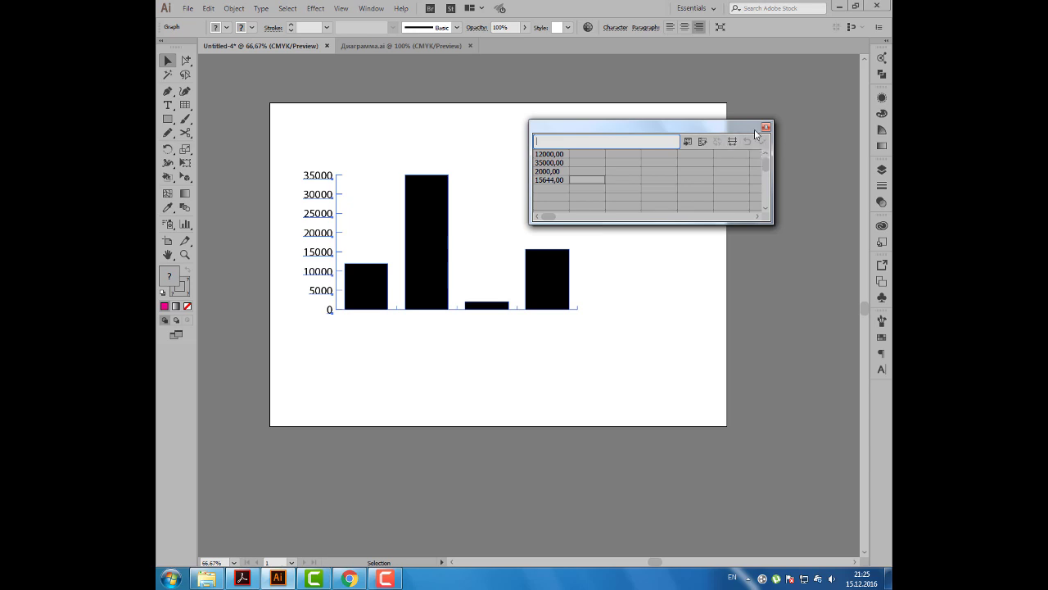
click(766, 127)
right_click(439, 189)
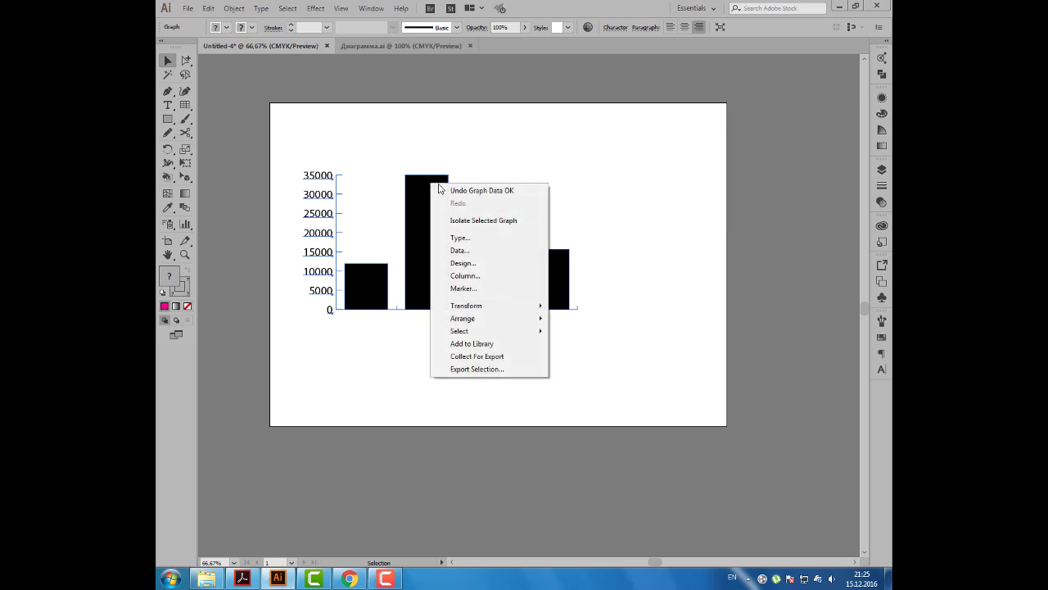
click(234, 8)
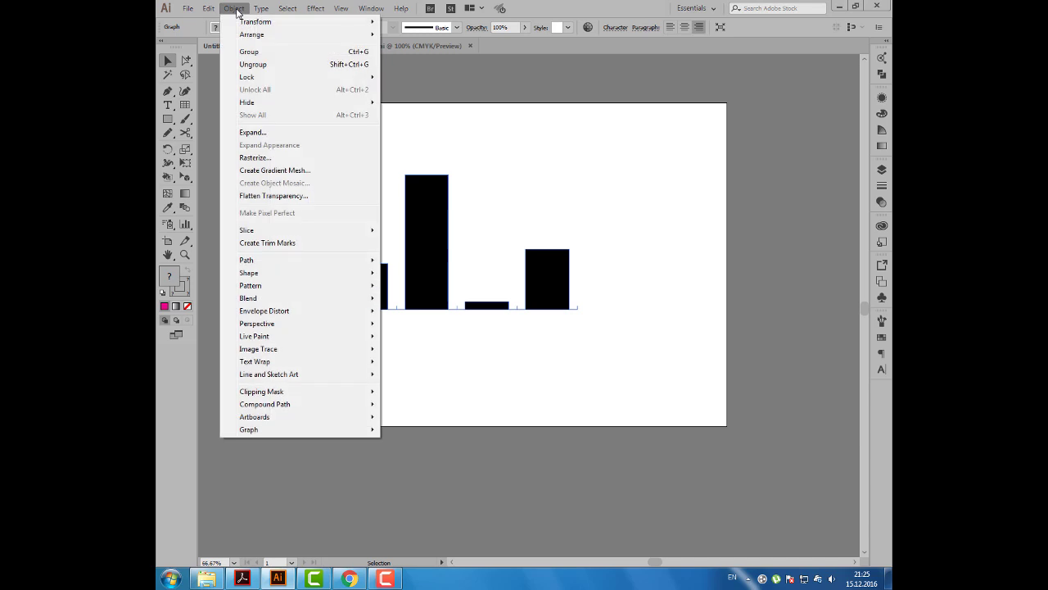
mouse_move(249, 429)
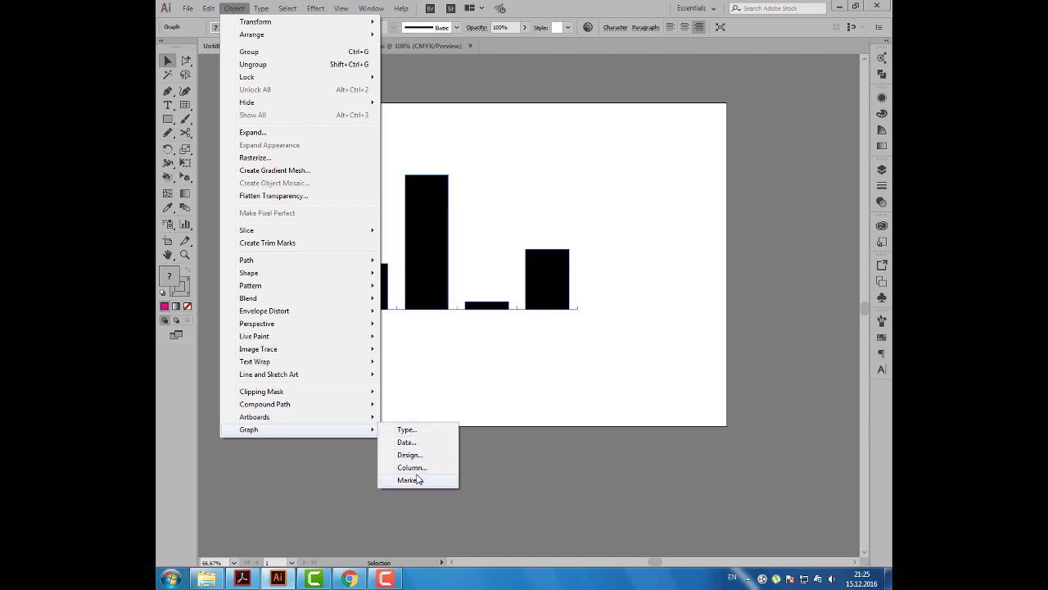
right_click(432, 189)
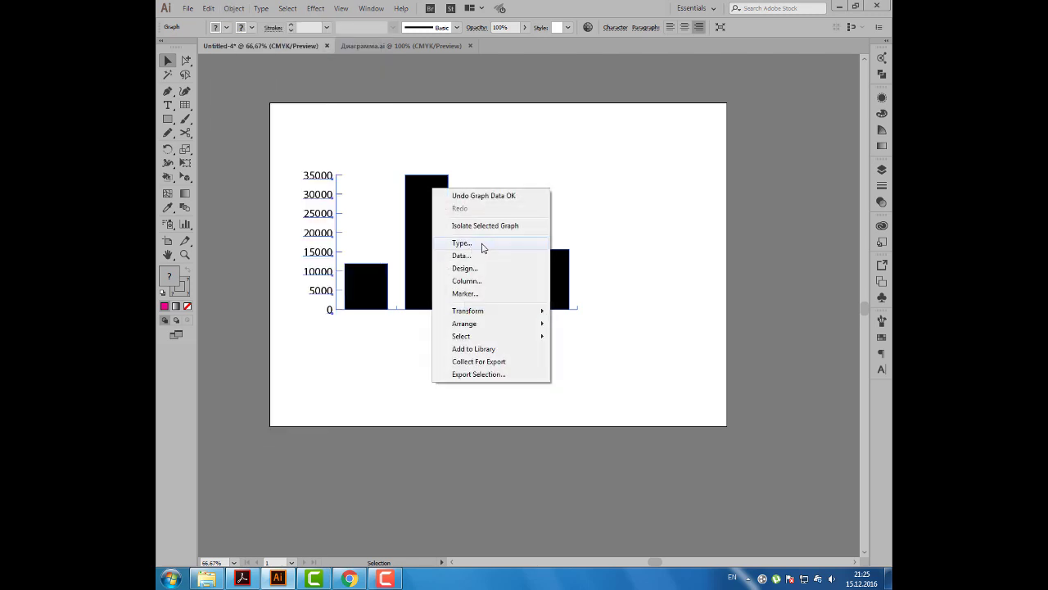
click(482, 245)
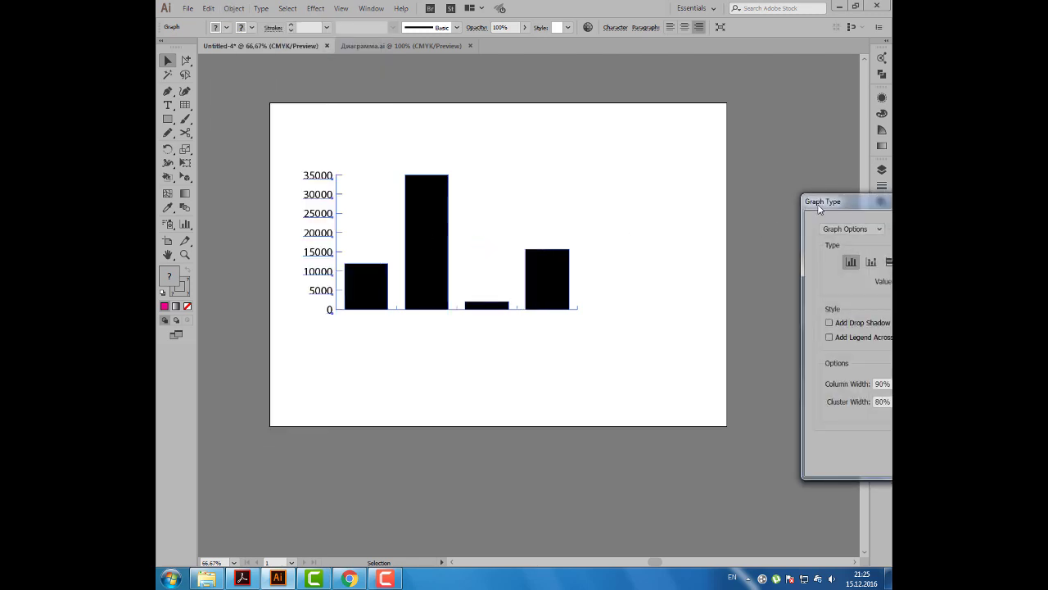
drag(818, 208, 553, 102)
click(606, 155)
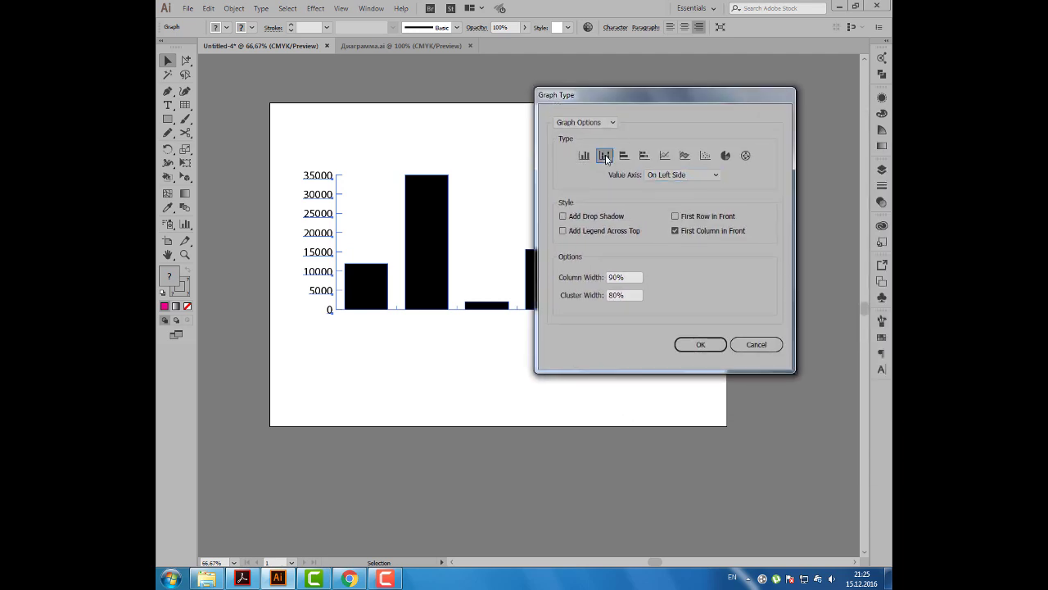
click(624, 155)
click(725, 155)
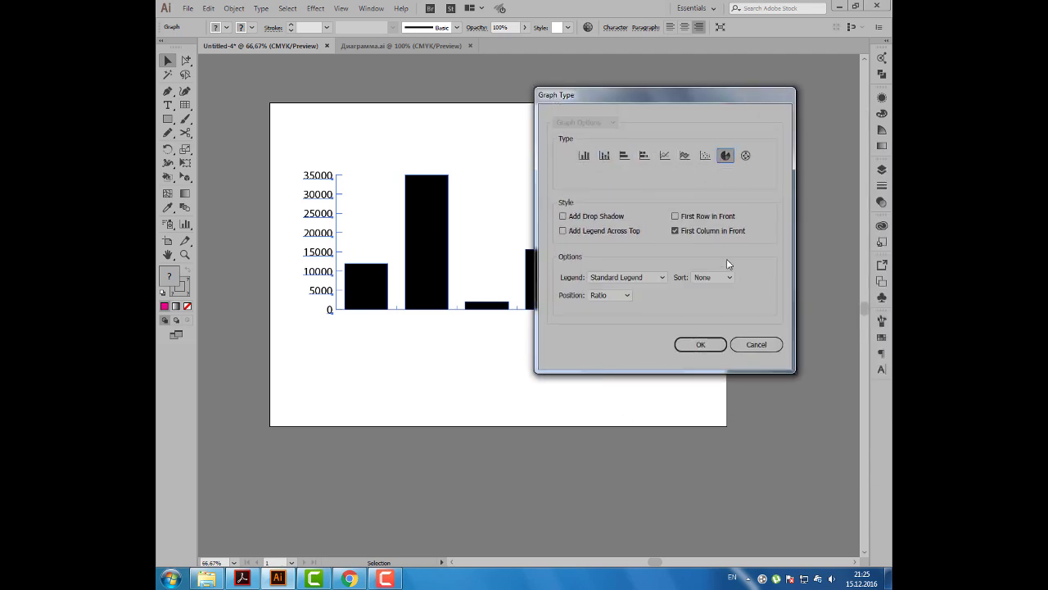
click(700, 343)
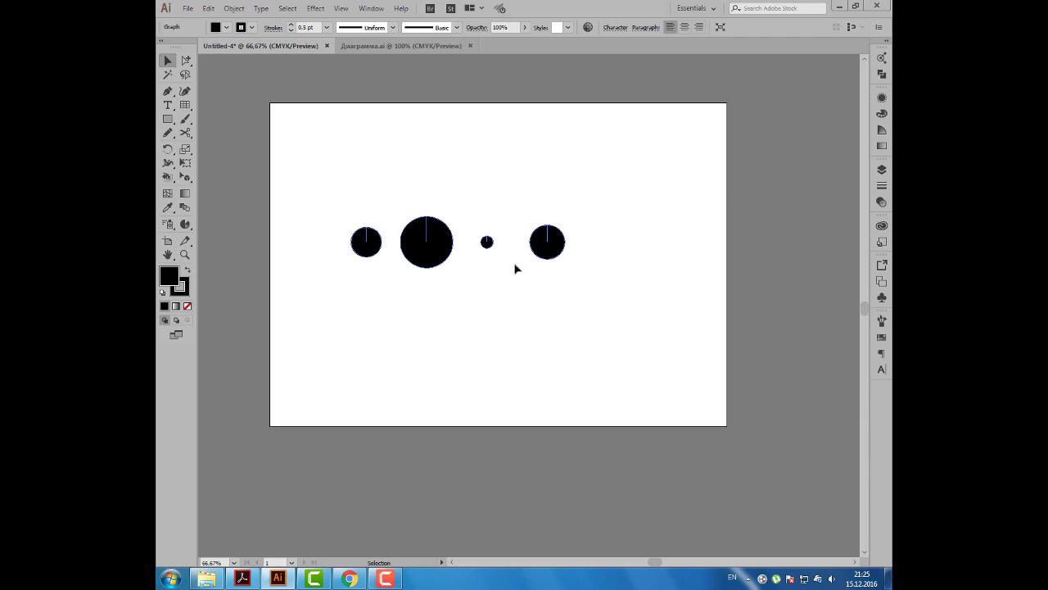
key(ctrl+z)
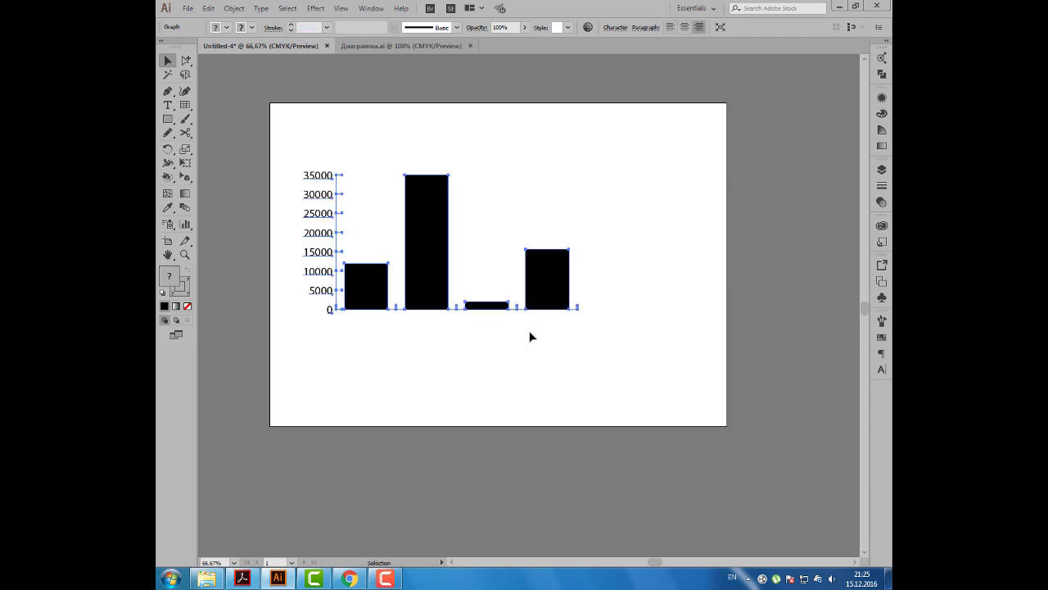
- Fill the tall 35000 bar yellow using the Group Selection tool
drag(186, 60, 215, 65)
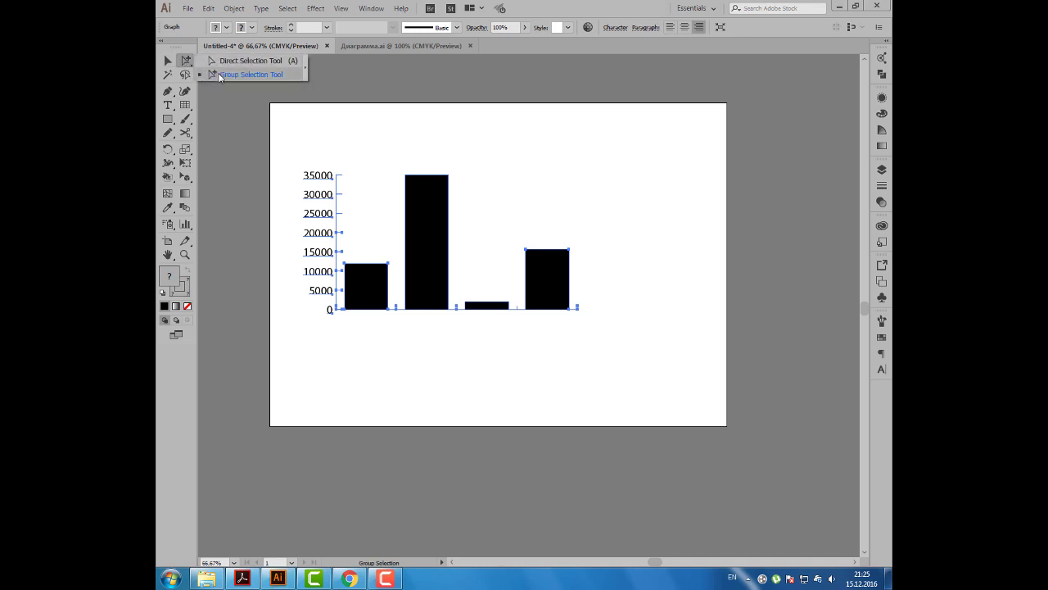
click(219, 75)
click(368, 119)
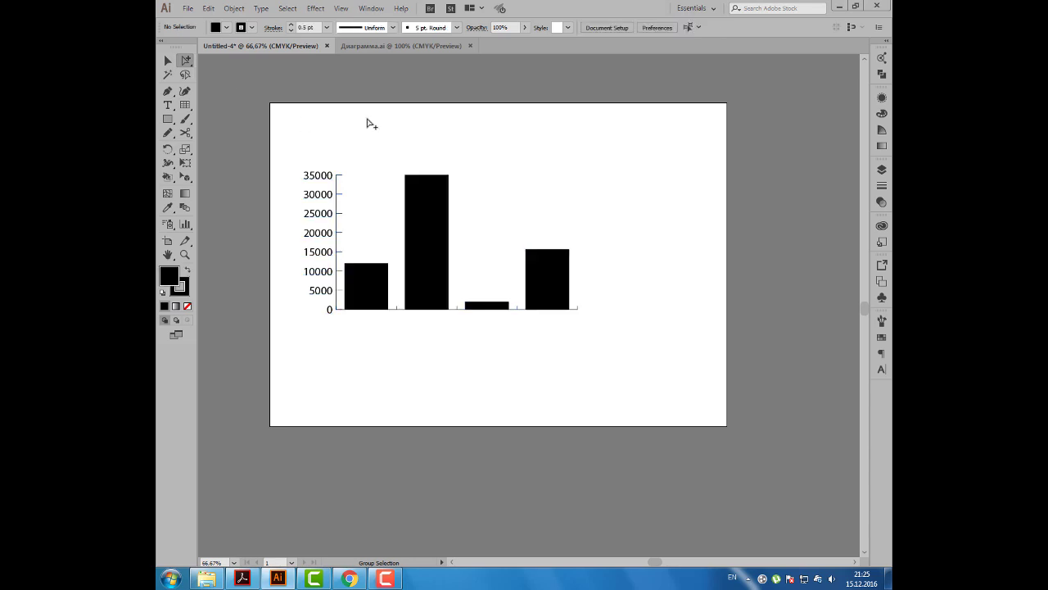
click(426, 200)
click(227, 27)
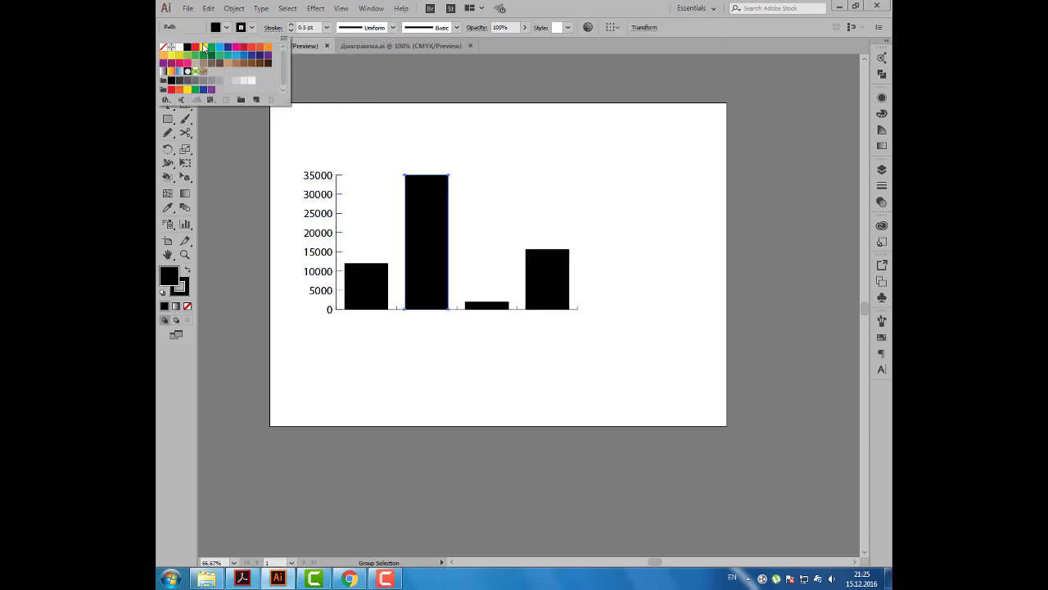
click(203, 47)
- Fill the fourth 15644 bar green
click(547, 205)
click(543, 263)
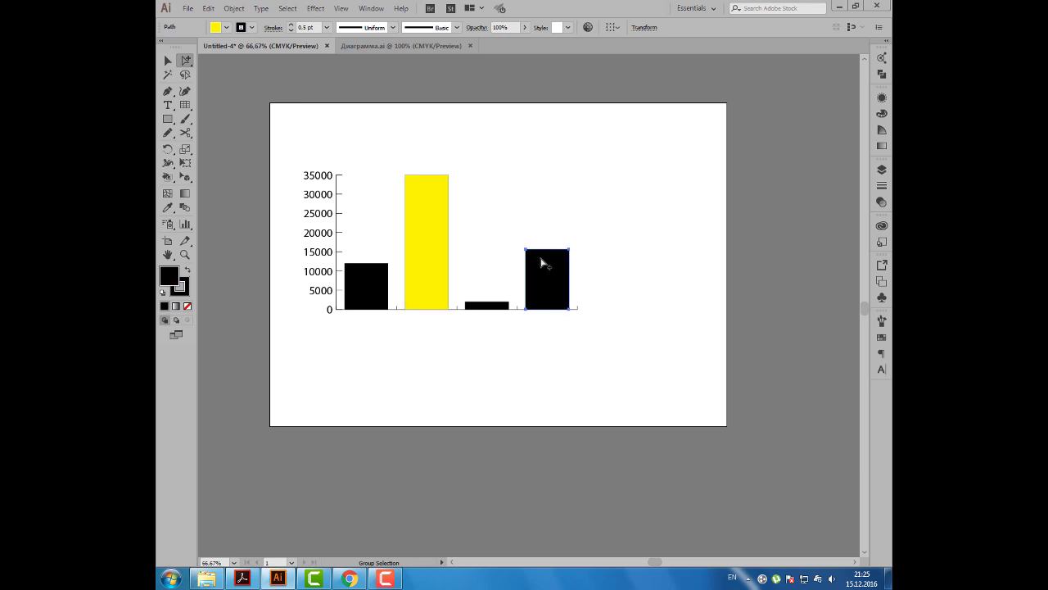
click(227, 27)
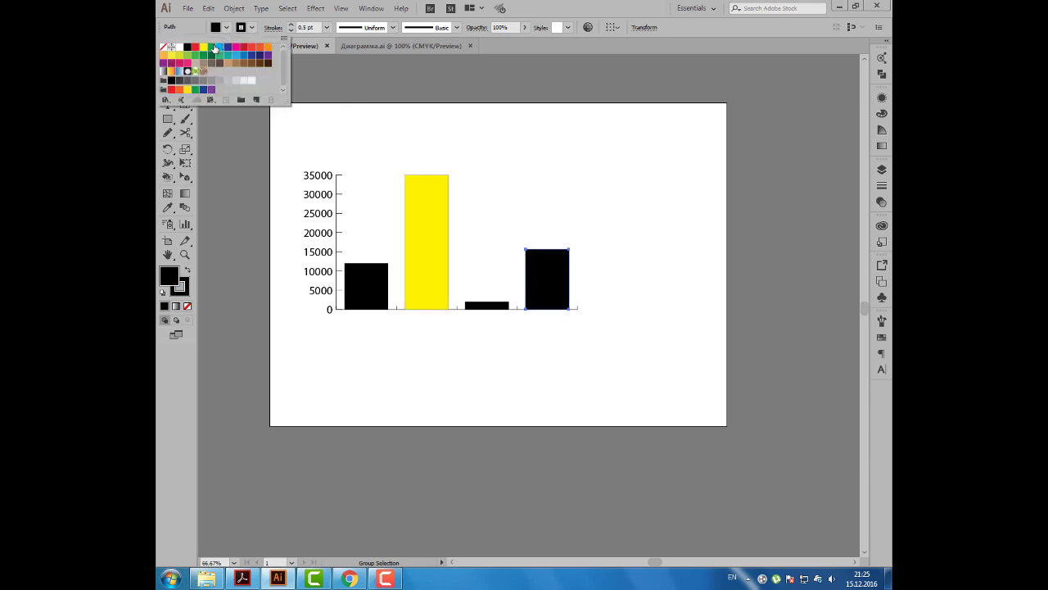
click(212, 47)
click(371, 100)
click(428, 119)
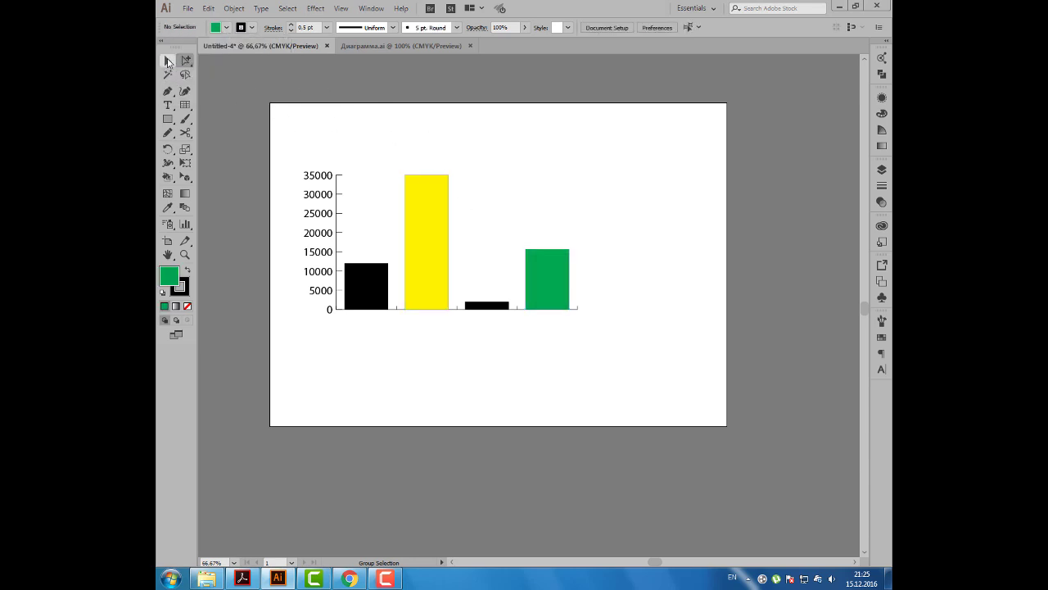
click(167, 62)
right_click(424, 204)
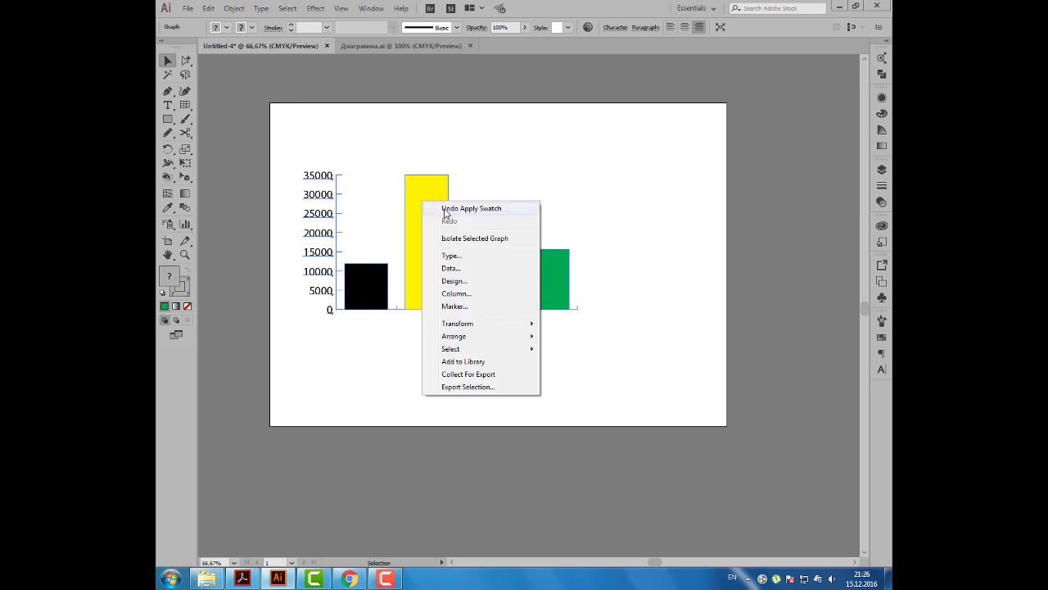
click(479, 282)
drag(730, 374, 578, 189)
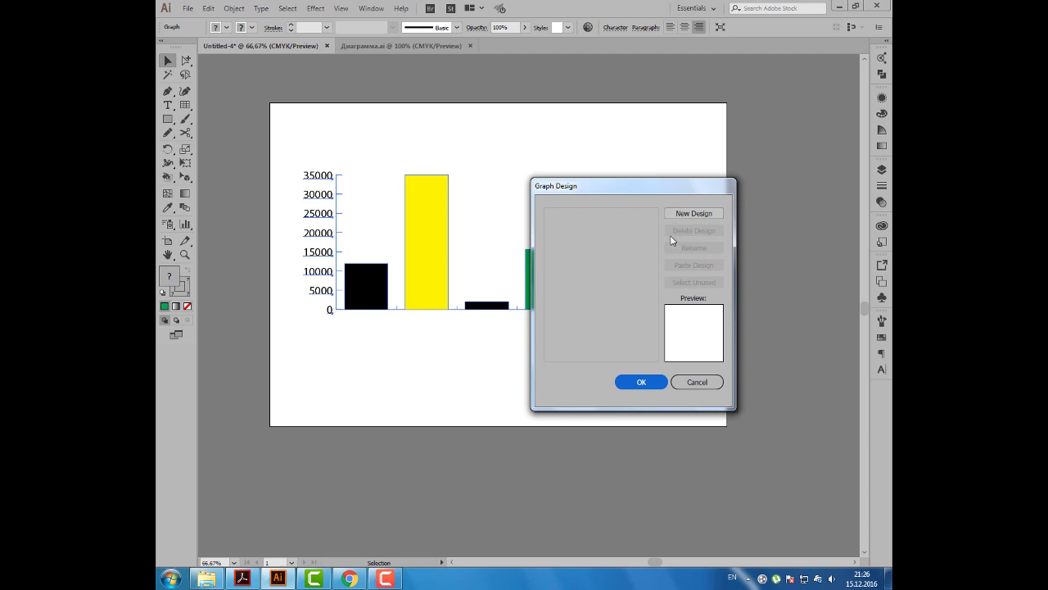
click(695, 381)
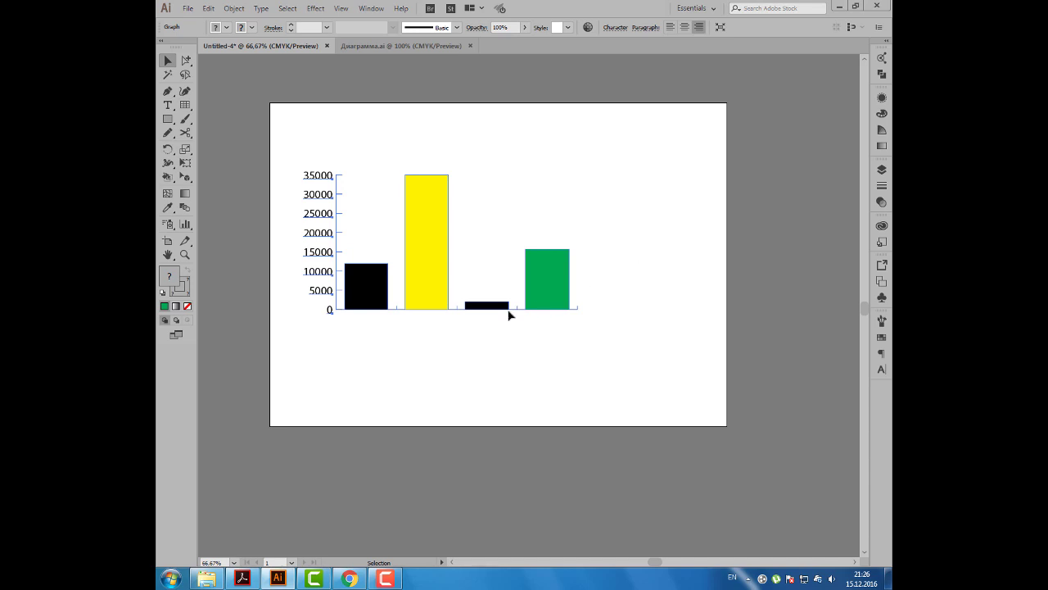
click(243, 579)
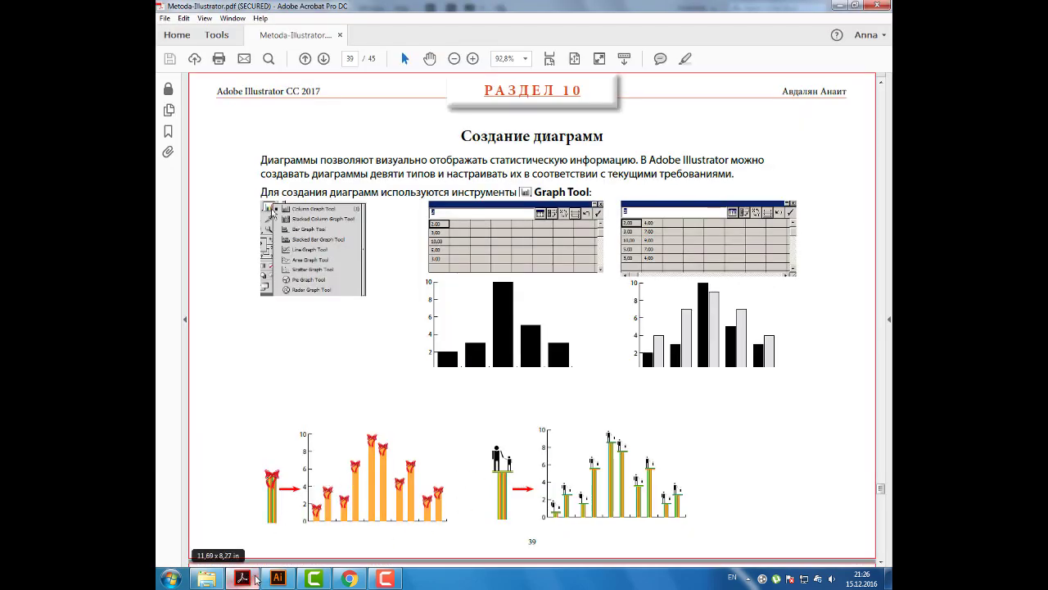
click(277, 579)
- Float the Symbols panel and drag a Foliage symbol onto the artboard above the graph
click(587, 165)
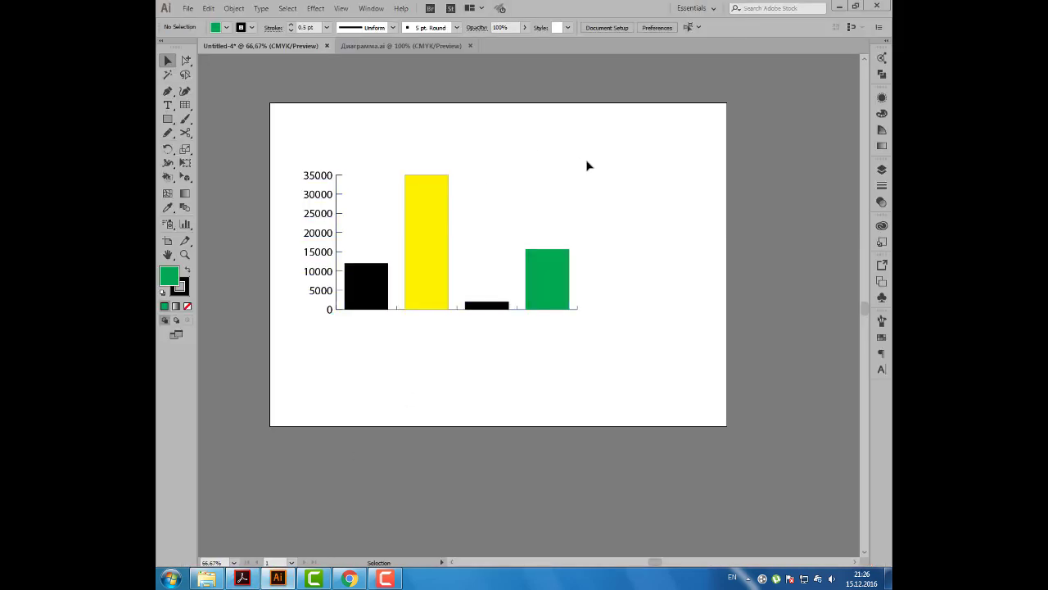
click(881, 297)
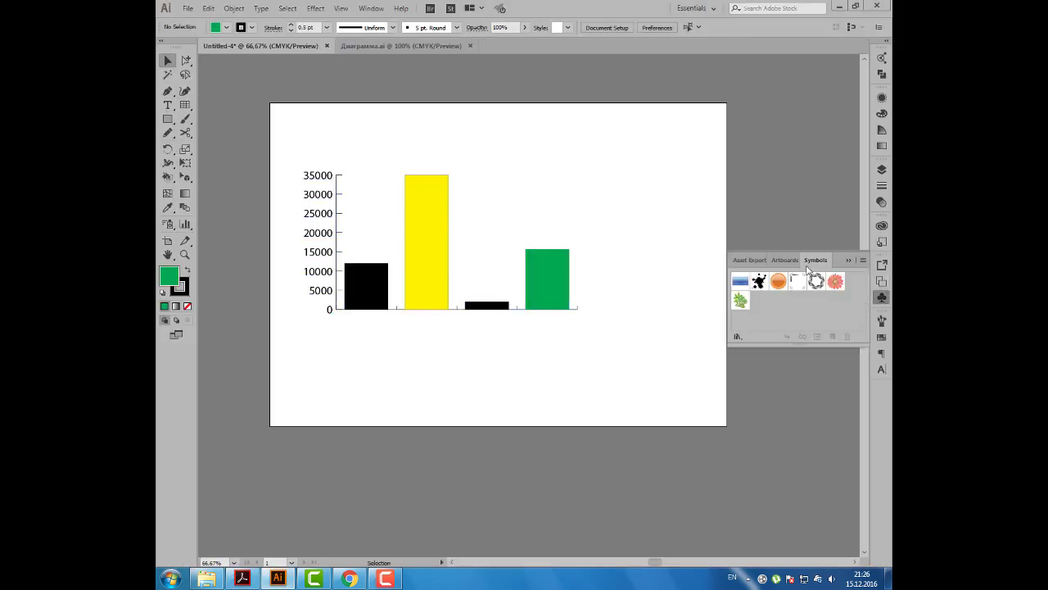
drag(816, 260, 680, 130)
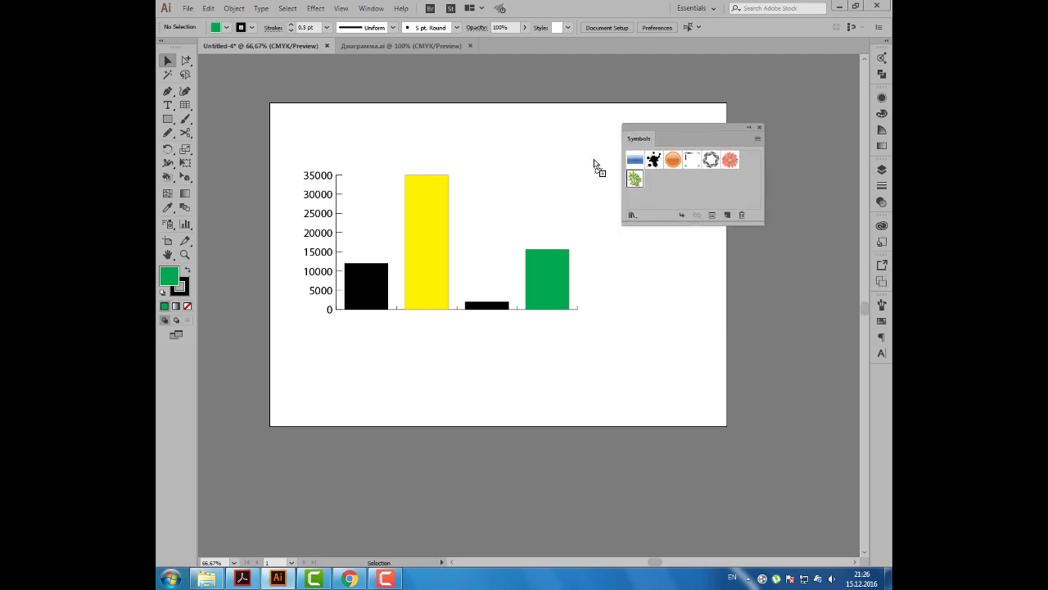
drag(635, 178, 570, 160)
drag(655, 139, 745, 114)
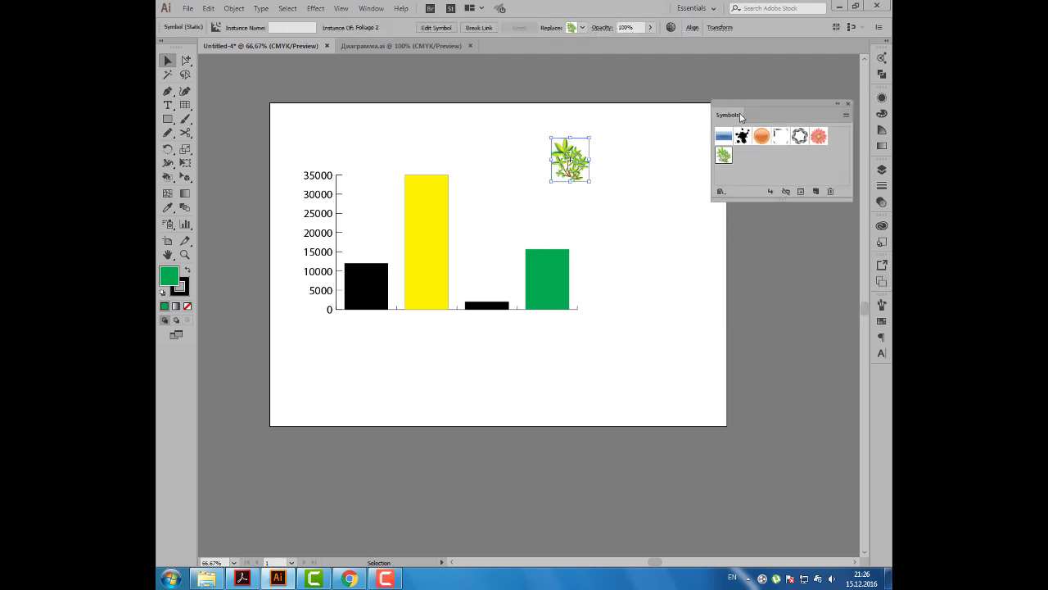
click(235, 8)
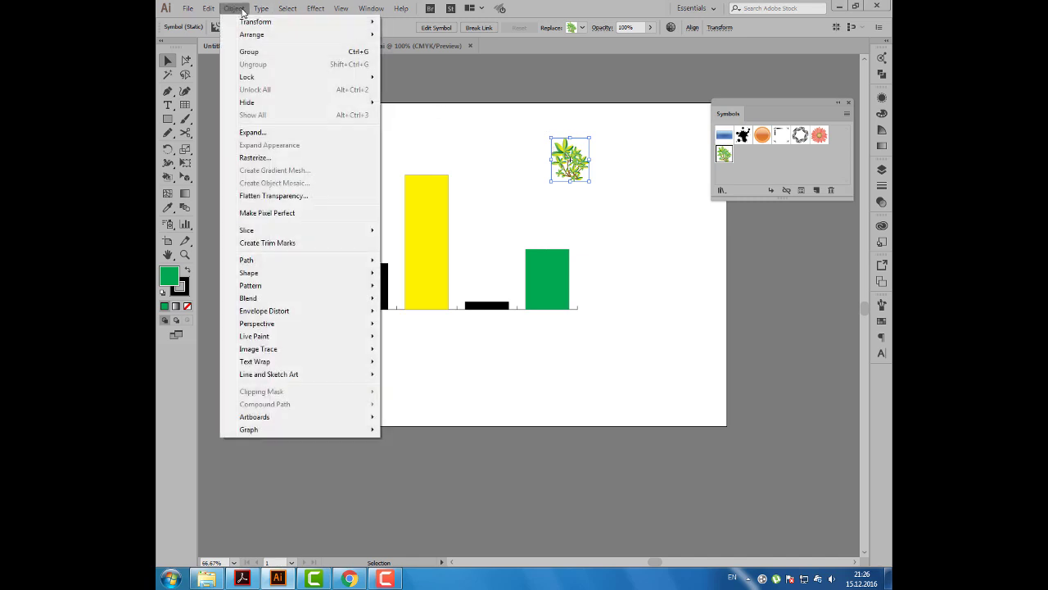
mouse_move(249, 429)
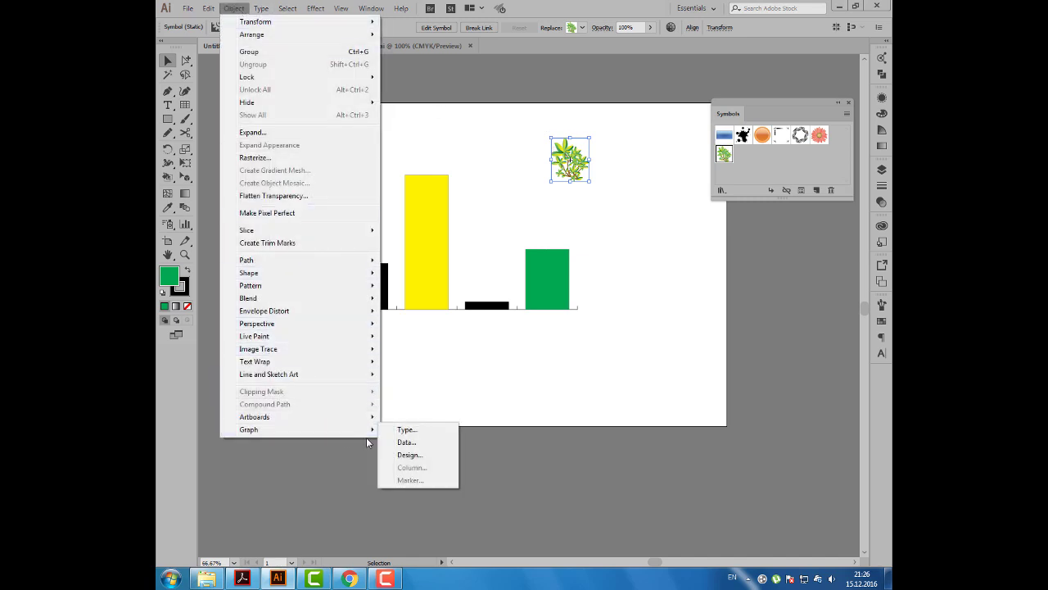
- Create a new graph design from the foliage symbol and name it 1
click(433, 460)
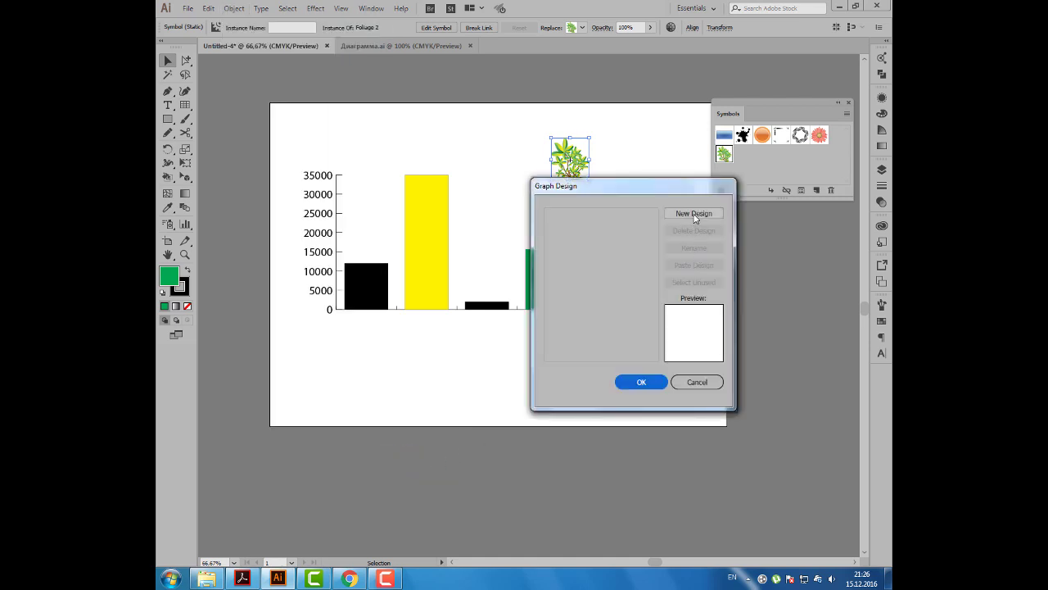
click(694, 214)
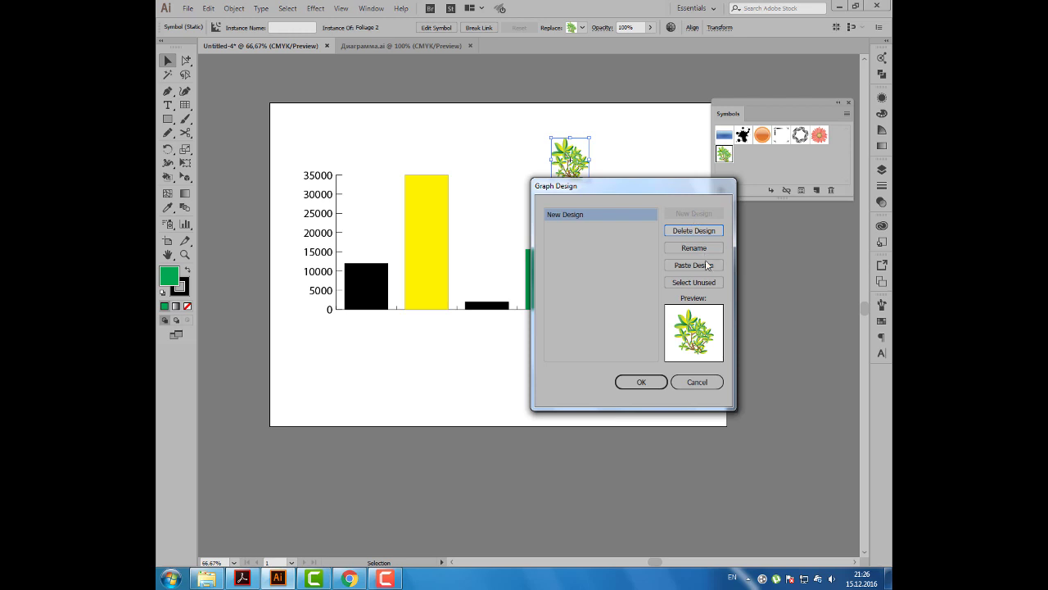
click(706, 249)
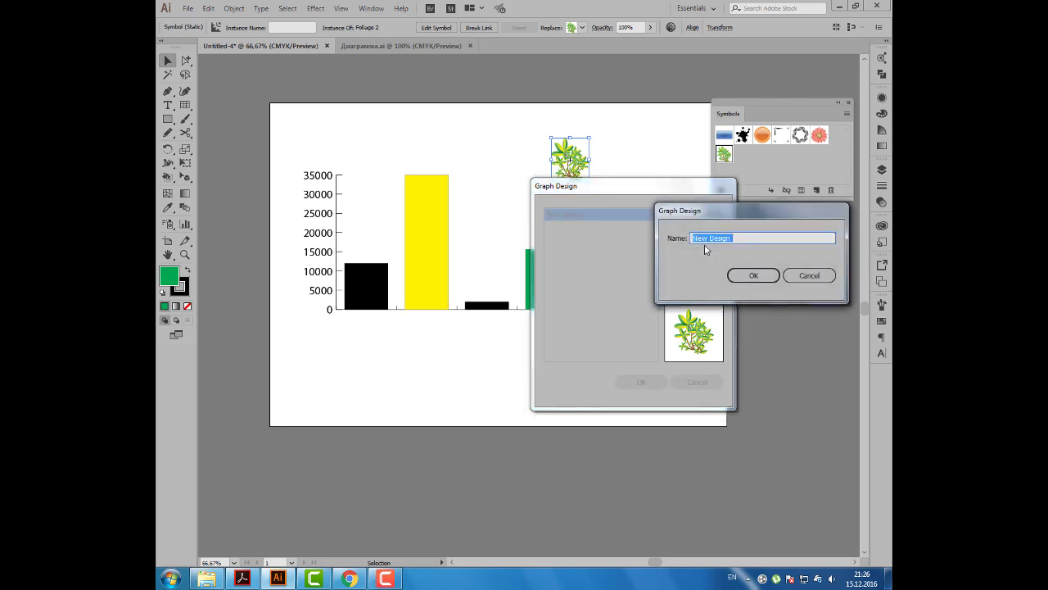
text(1)
click(752, 277)
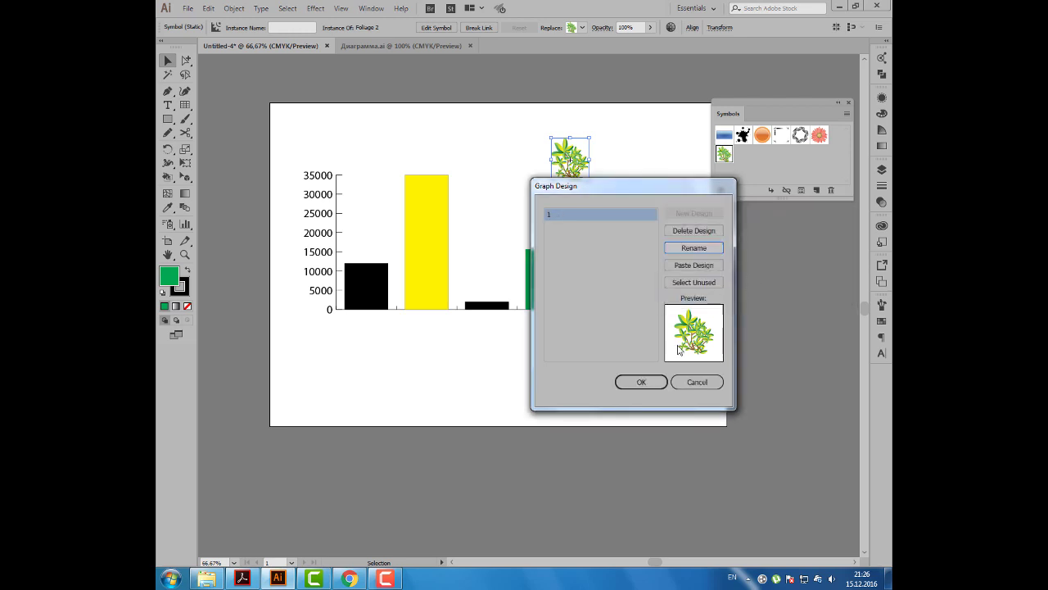
click(640, 381)
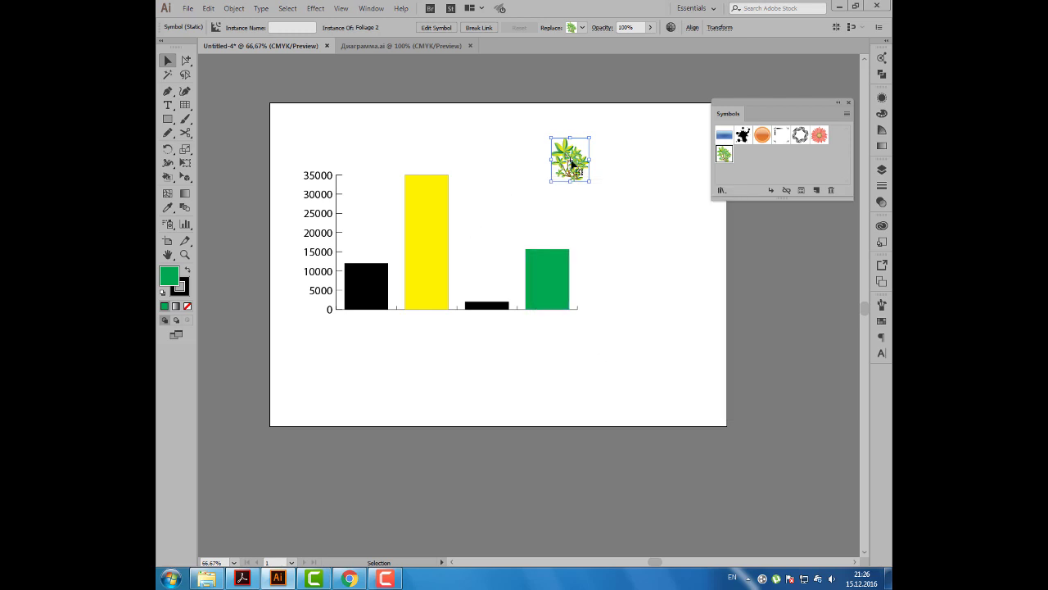
- Move the foliage to the upper right and apply design '1', vertically scaled, to the columns
drag(646, 145, 647, 146)
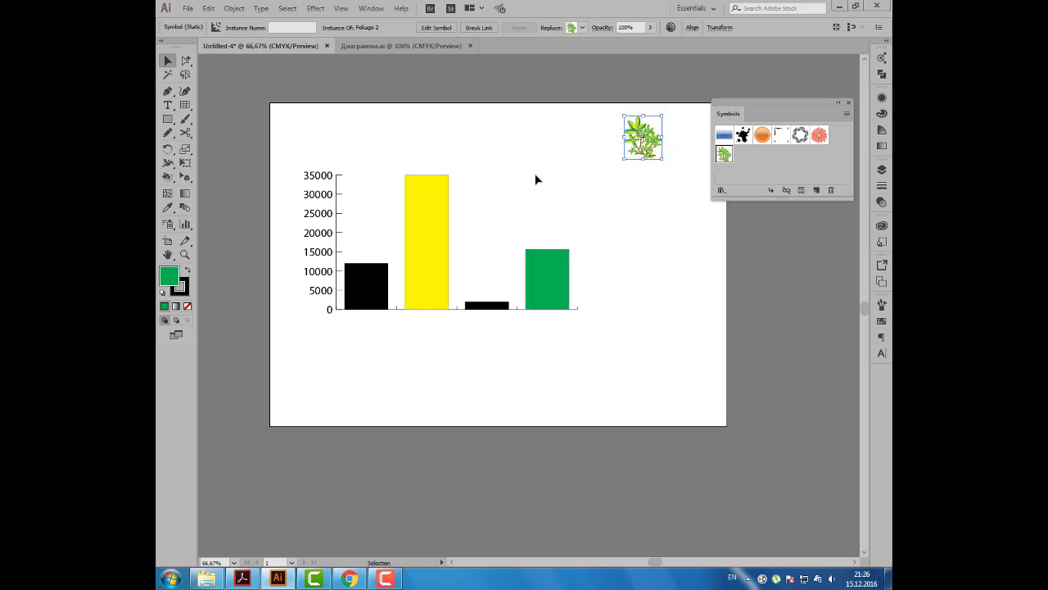
click(438, 210)
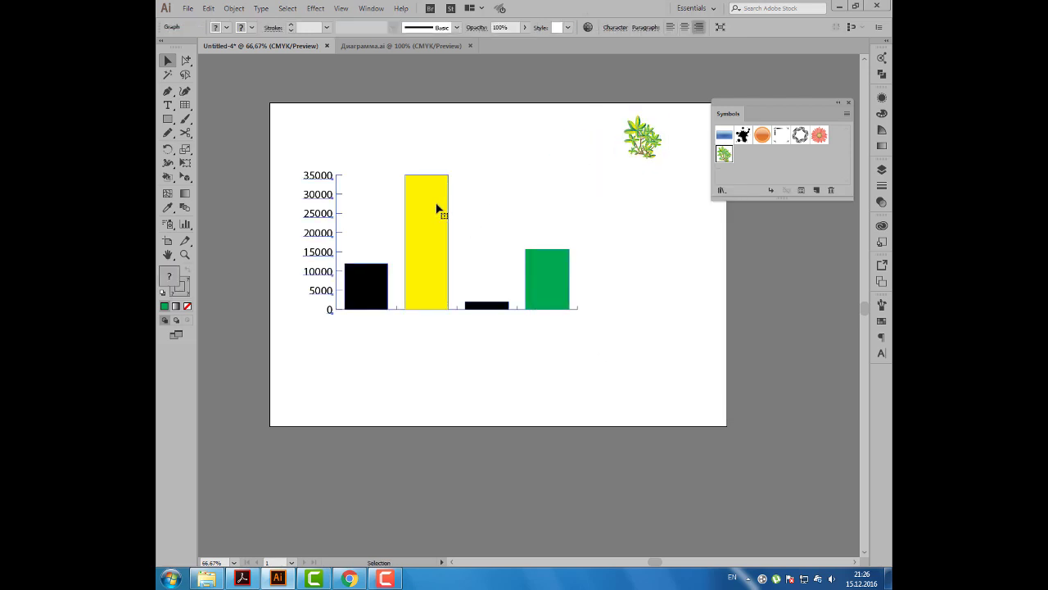
right_click(438, 210)
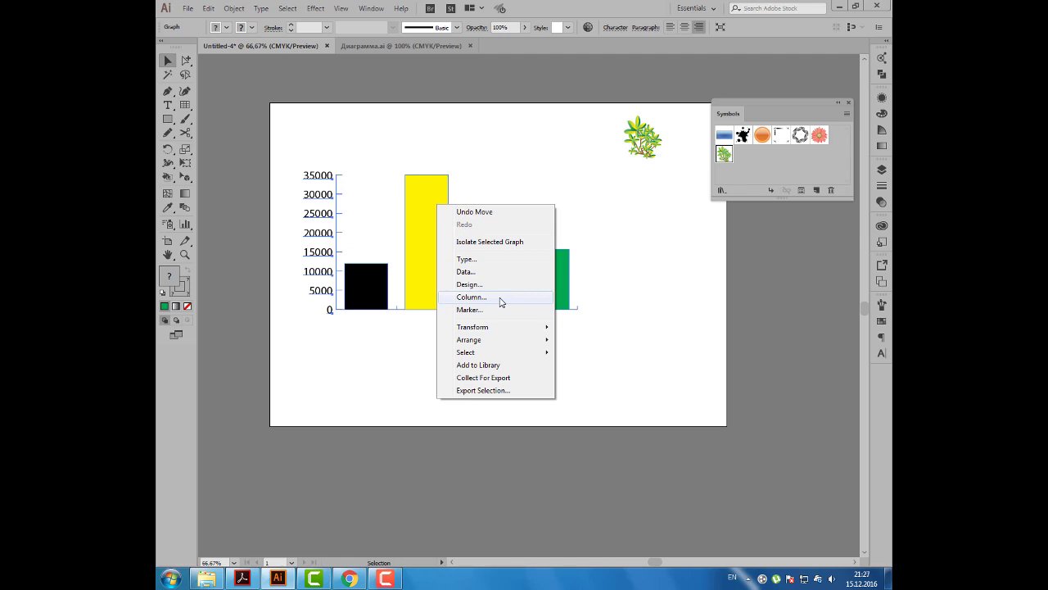
click(501, 300)
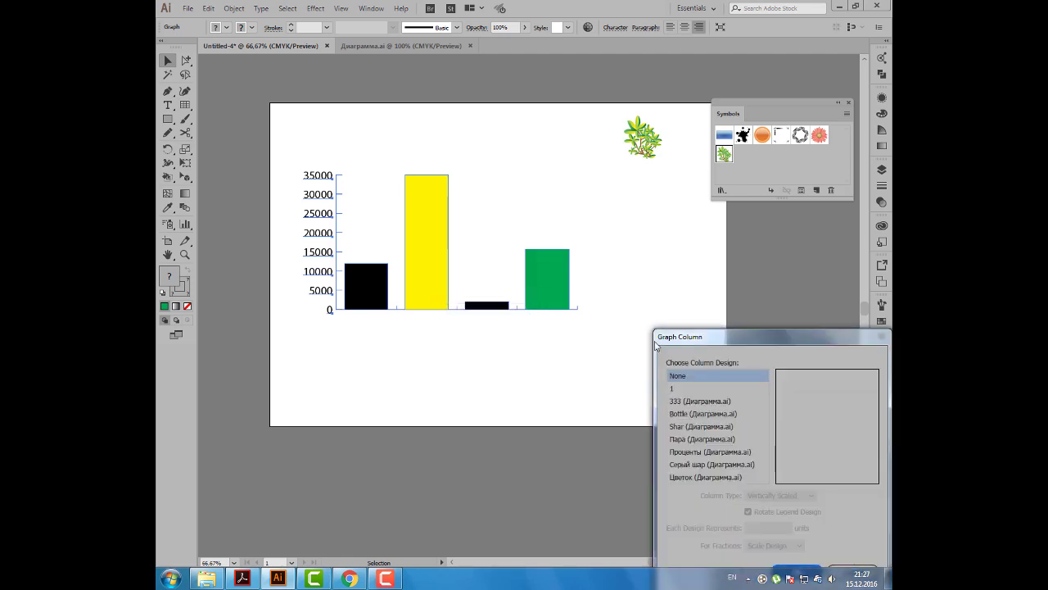
drag(682, 347, 611, 232)
click(605, 277)
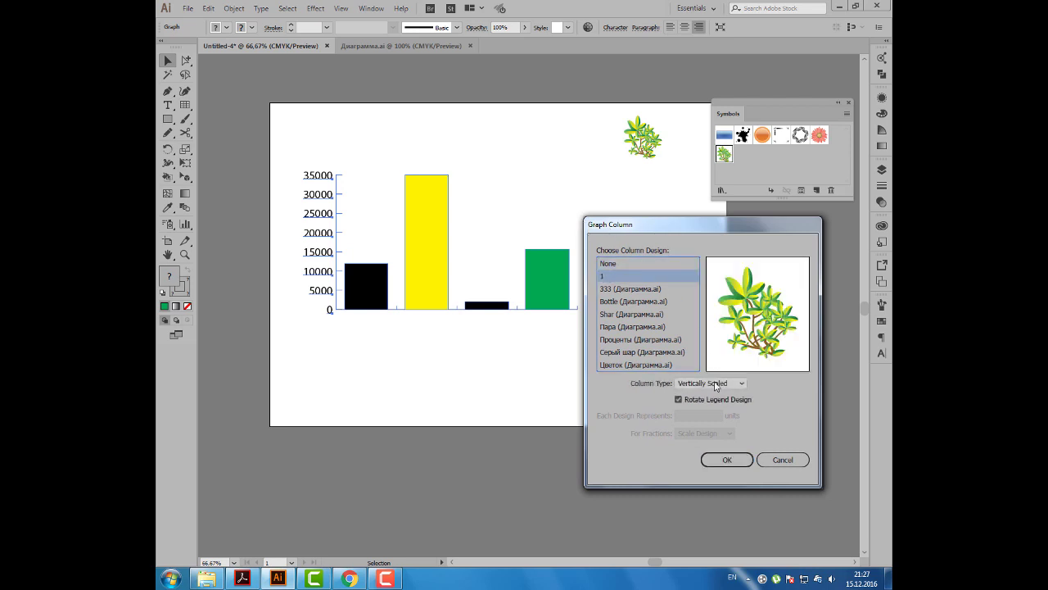
click(727, 459)
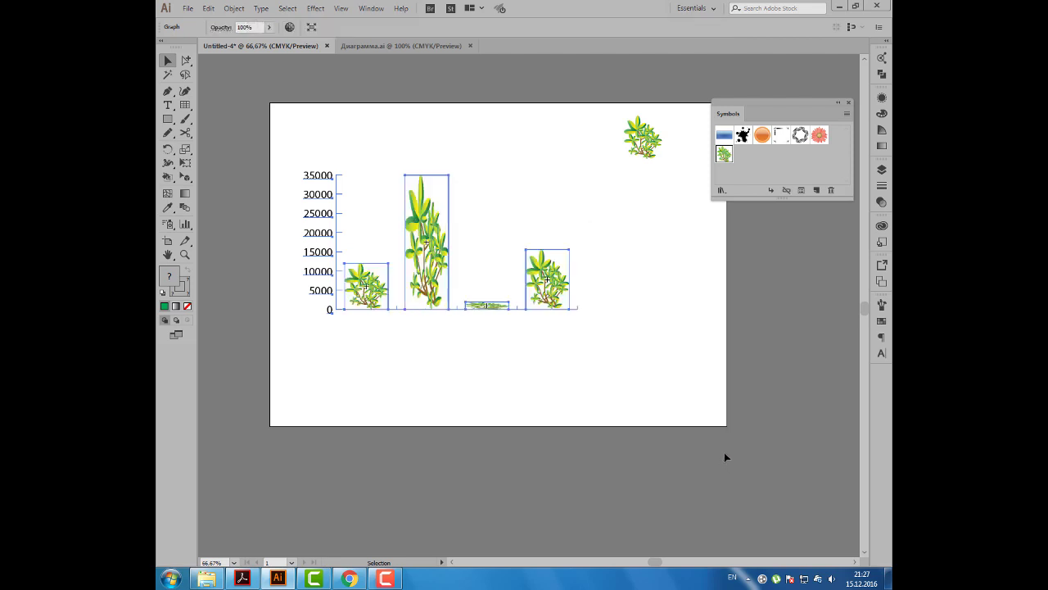
right_click(555, 263)
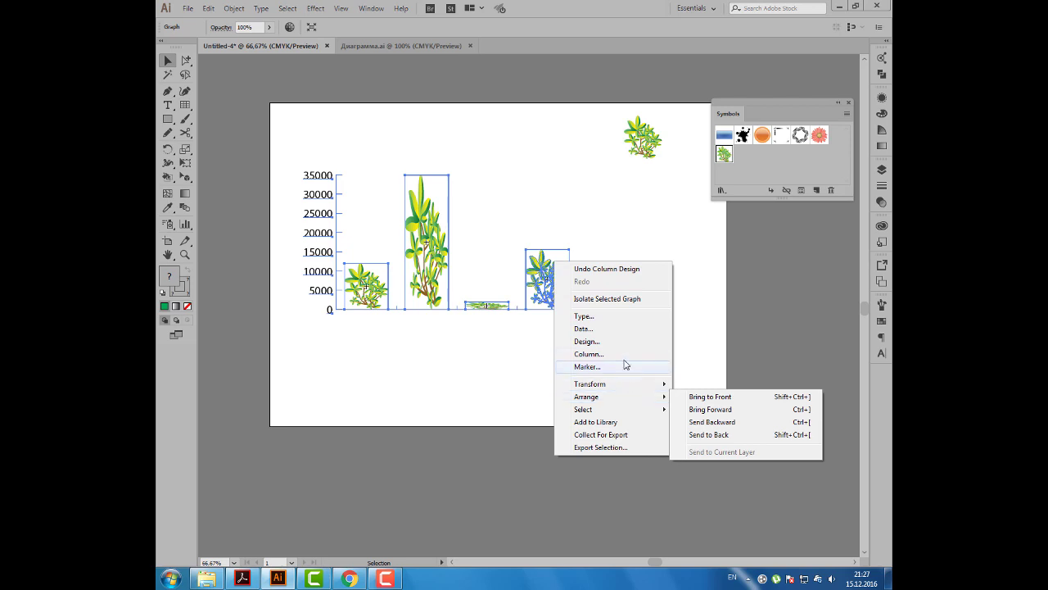
click(620, 355)
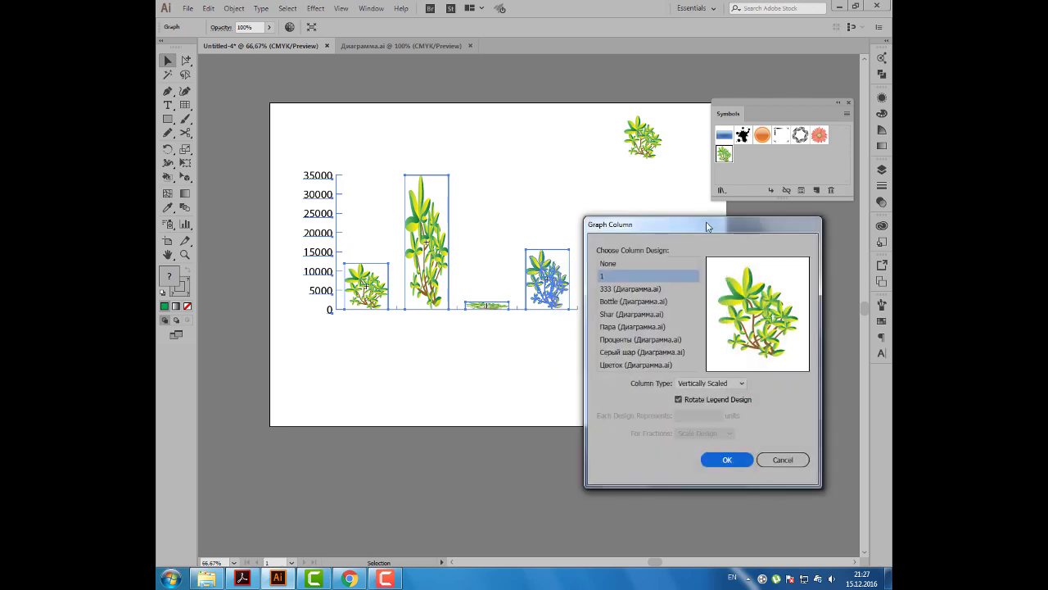
drag(707, 223, 726, 190)
click(753, 347)
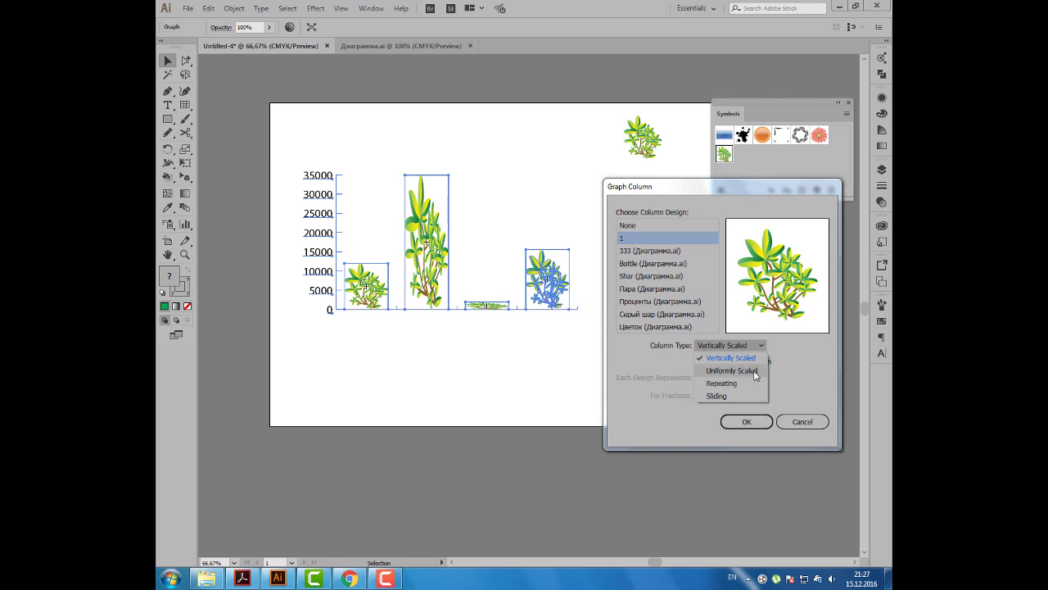
click(755, 371)
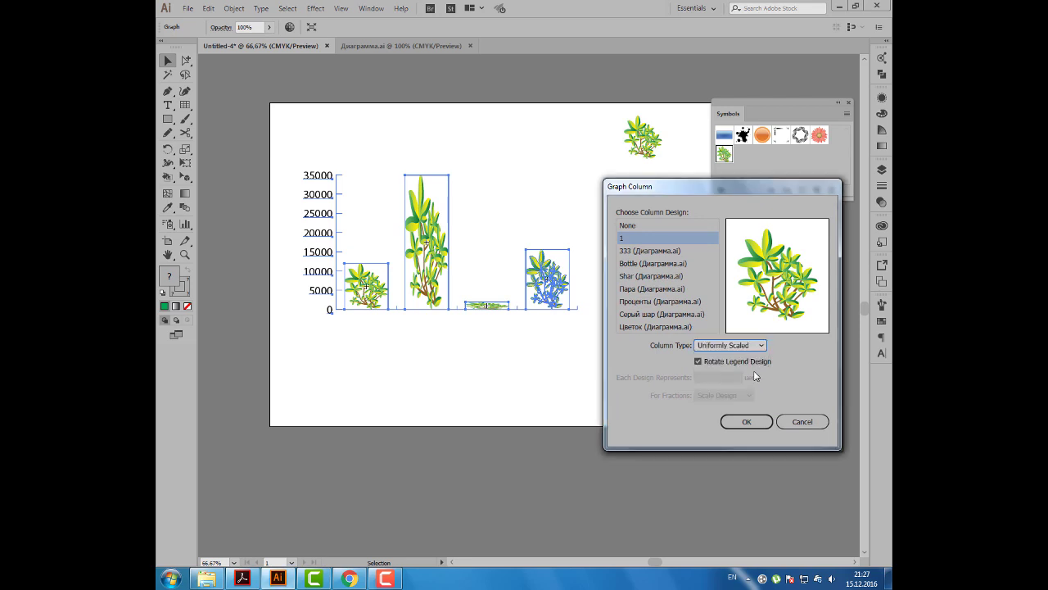
click(745, 421)
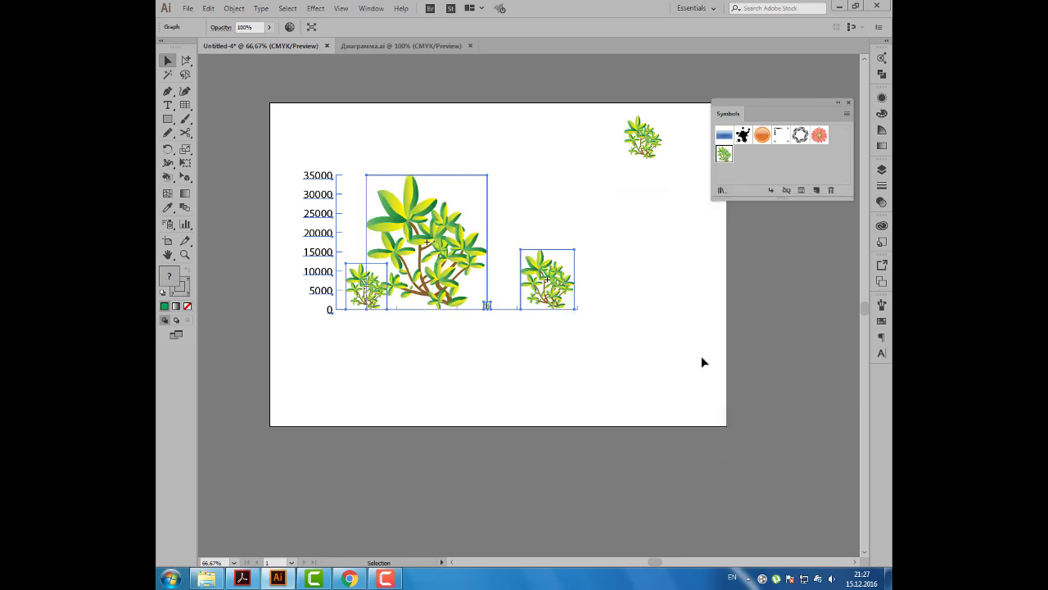
click(675, 339)
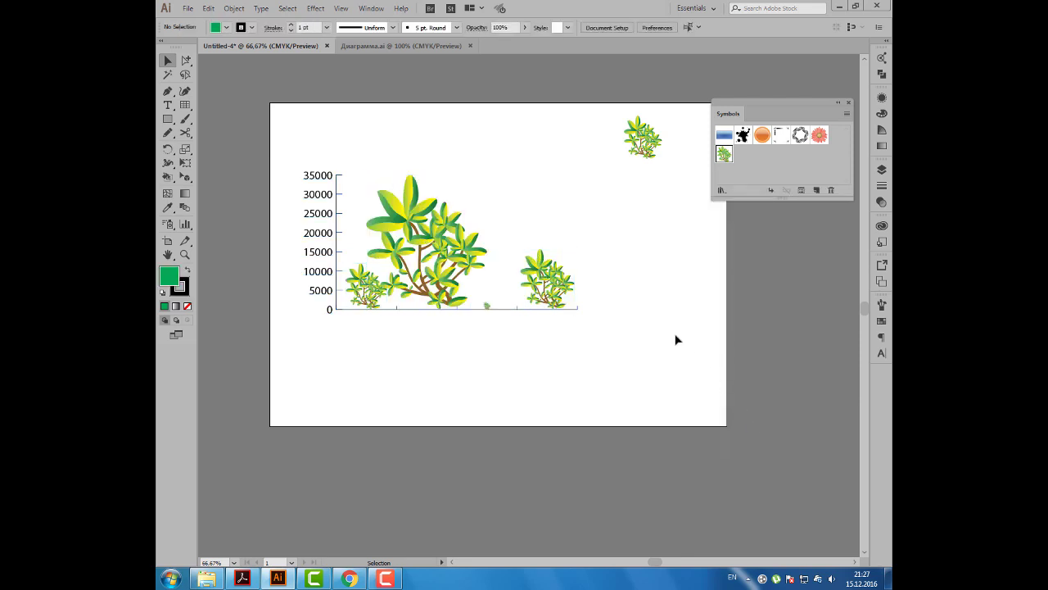
key(ctrl+z)
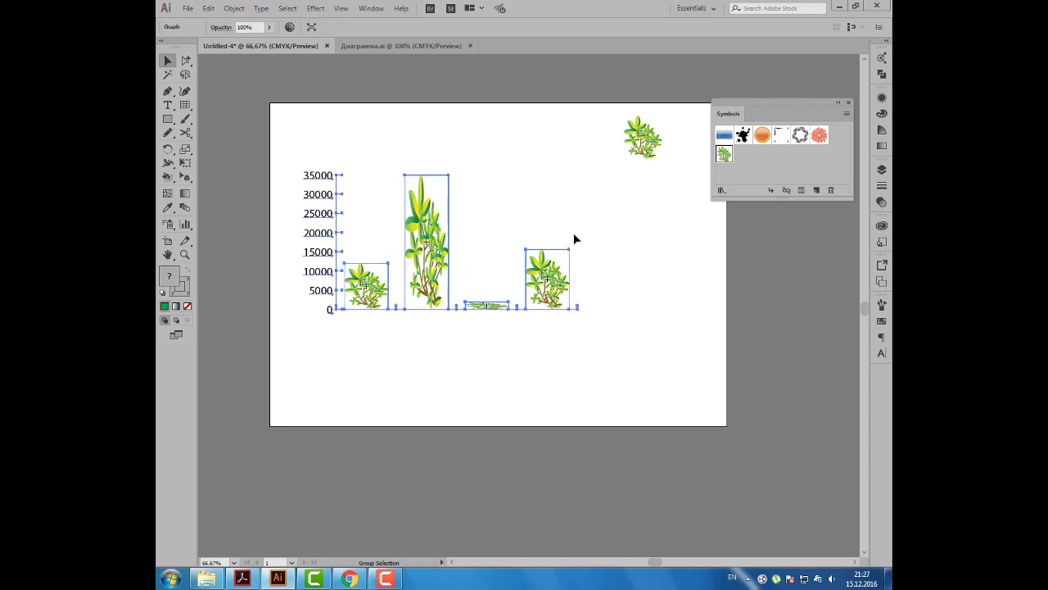
click(588, 211)
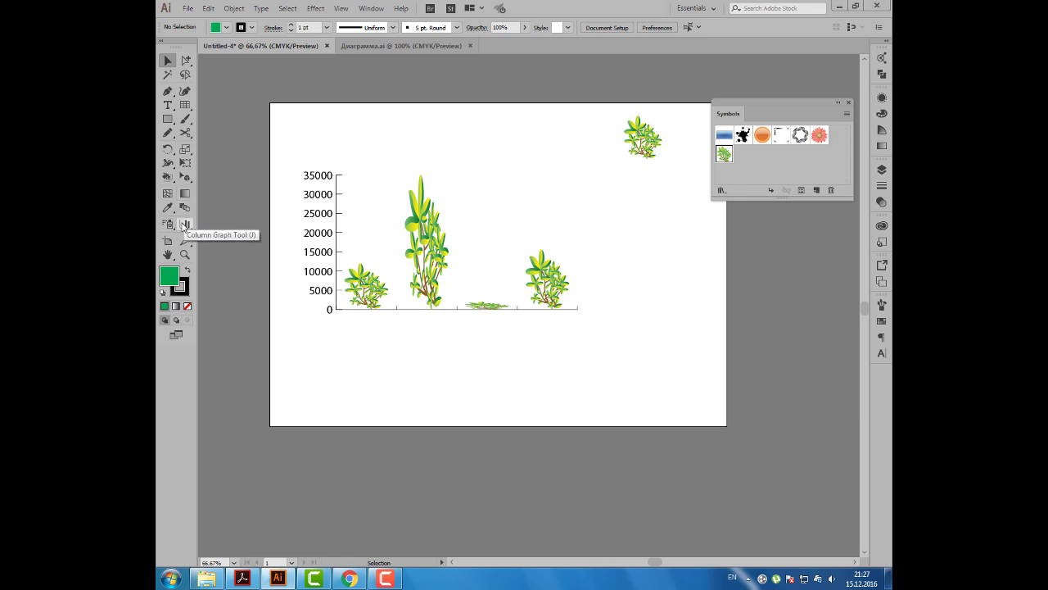
- Draw a pie graph to the right of the column graph with the Pie Graph Tool
click(185, 225)
drag(184, 227, 276, 321)
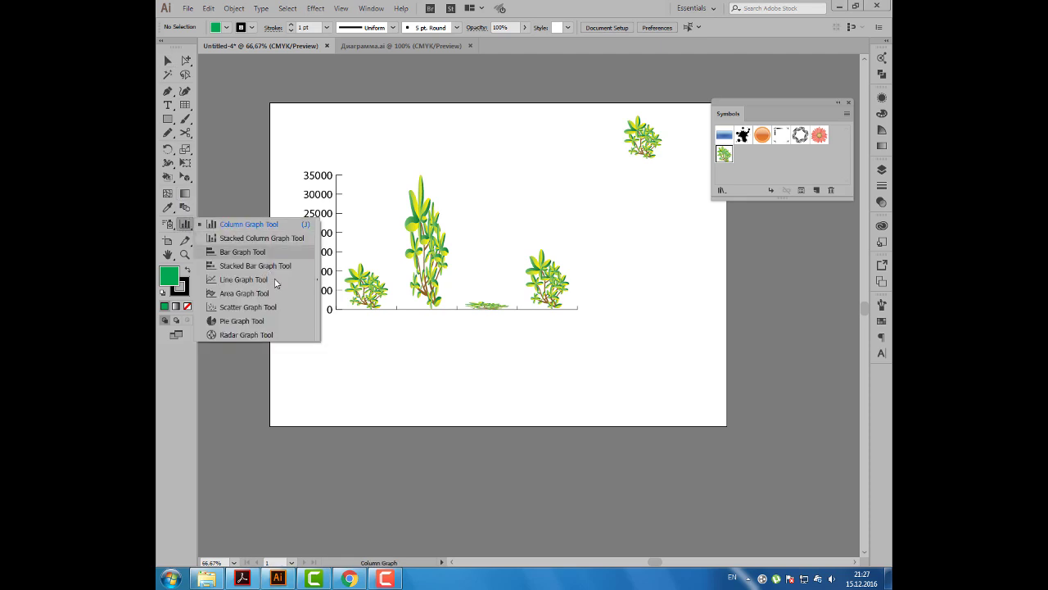
click(276, 321)
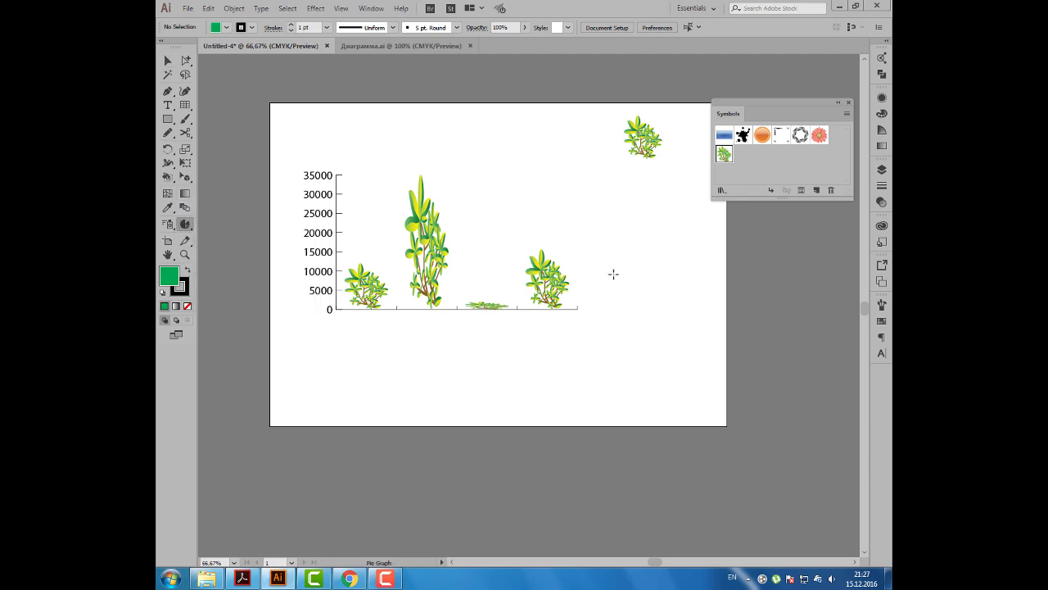
drag(600, 244, 690, 334)
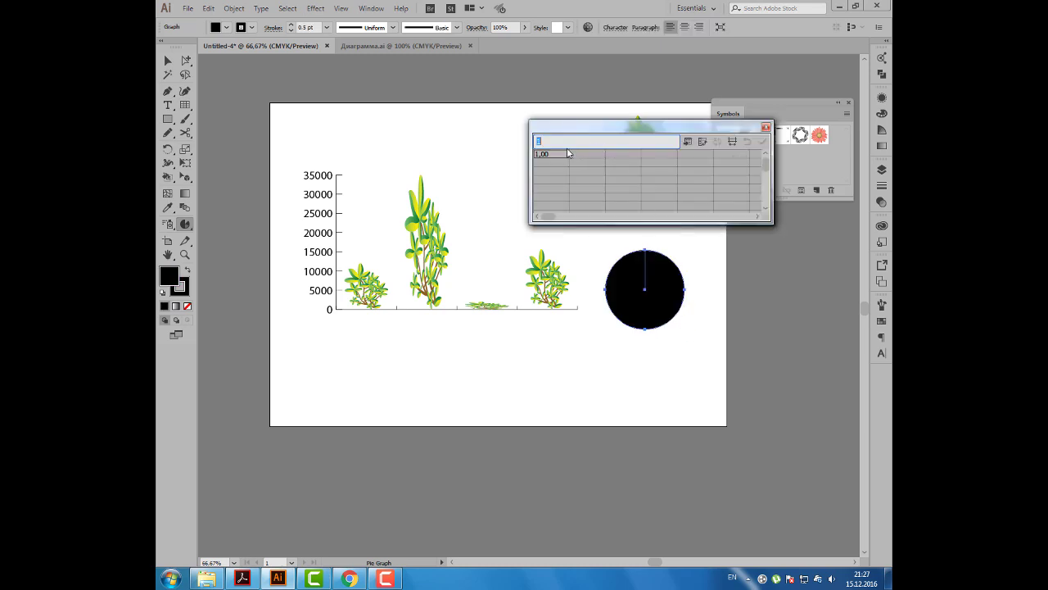
- Enter pie values 1, 5, 4, 7 and 4, apply them, and move the pie level with the columns
key(Tab)
text(5)
key(Tab)
text(4)
key(Tab)
text(7)
key(Tab)
text(4)
key(Tab)
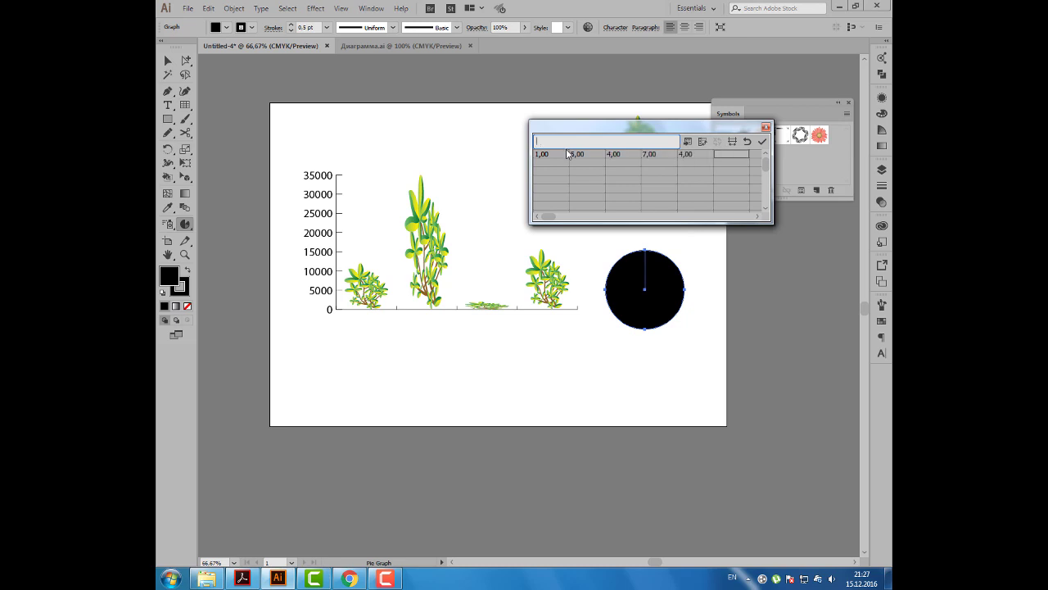
click(761, 141)
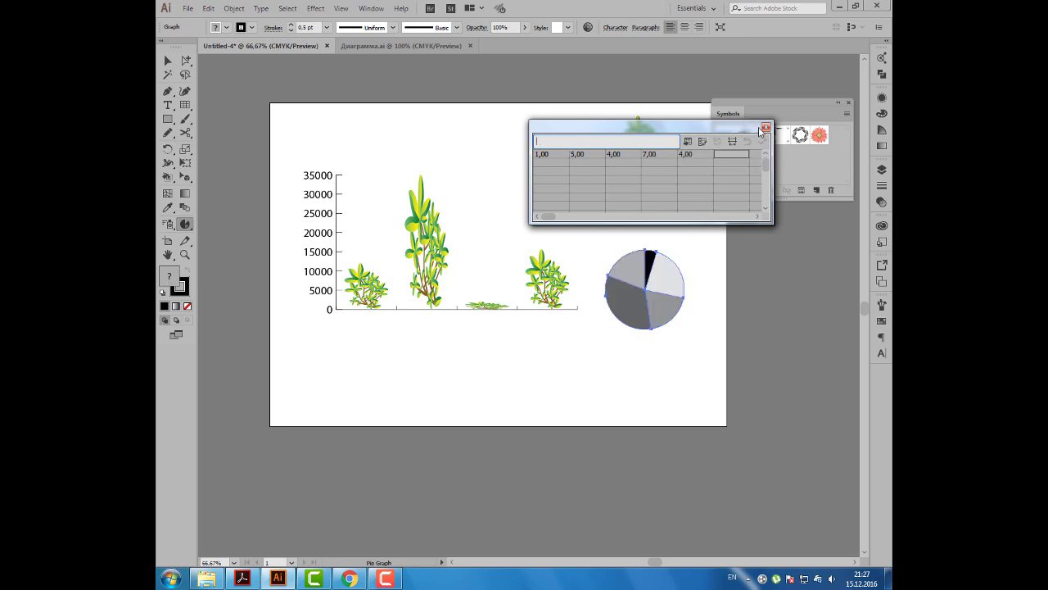
click(766, 129)
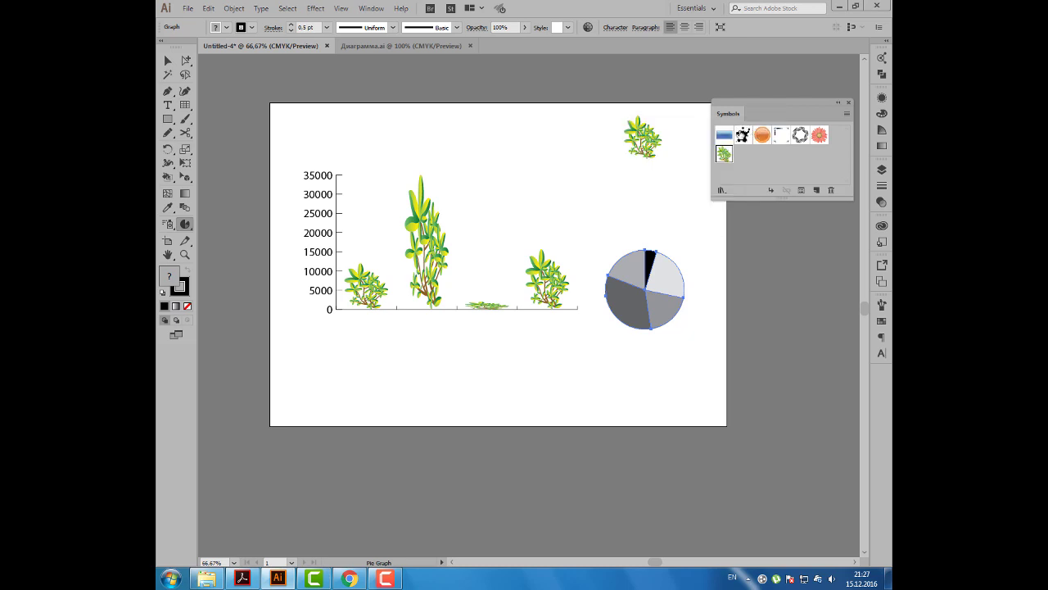
click(168, 60)
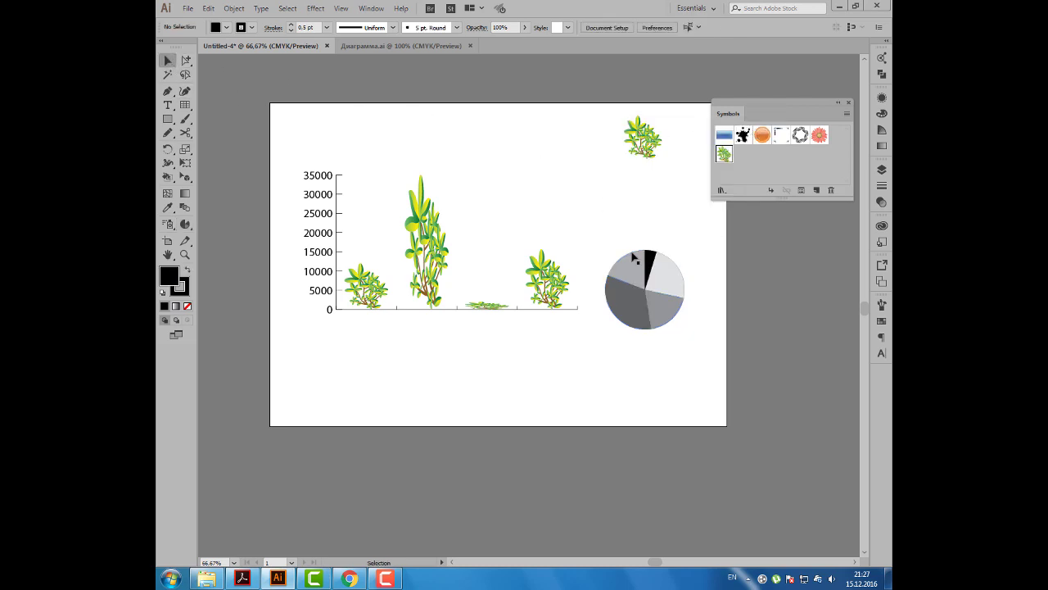
drag(633, 260, 634, 228)
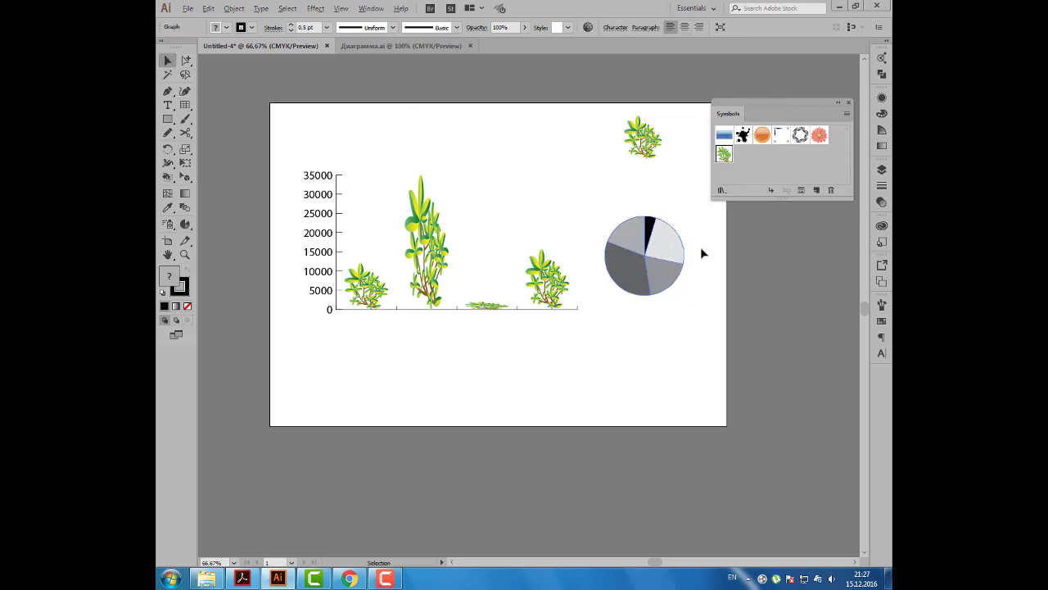
- Zoom in and drag the pie wedges outward from the centre with Direct Selection
scroll(702, 251, up, 1)
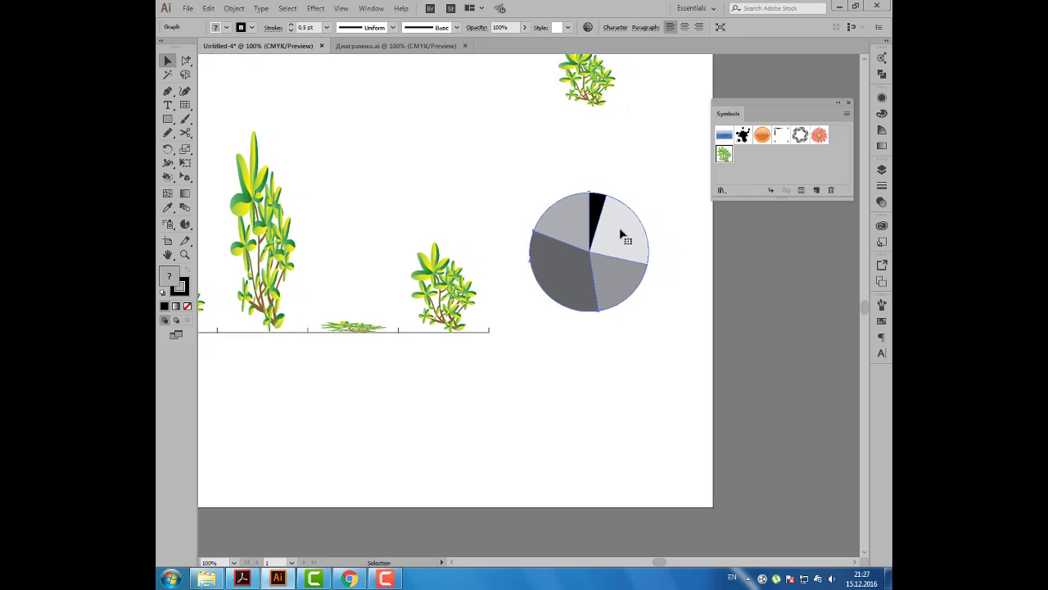
click(364, 125)
click(186, 60)
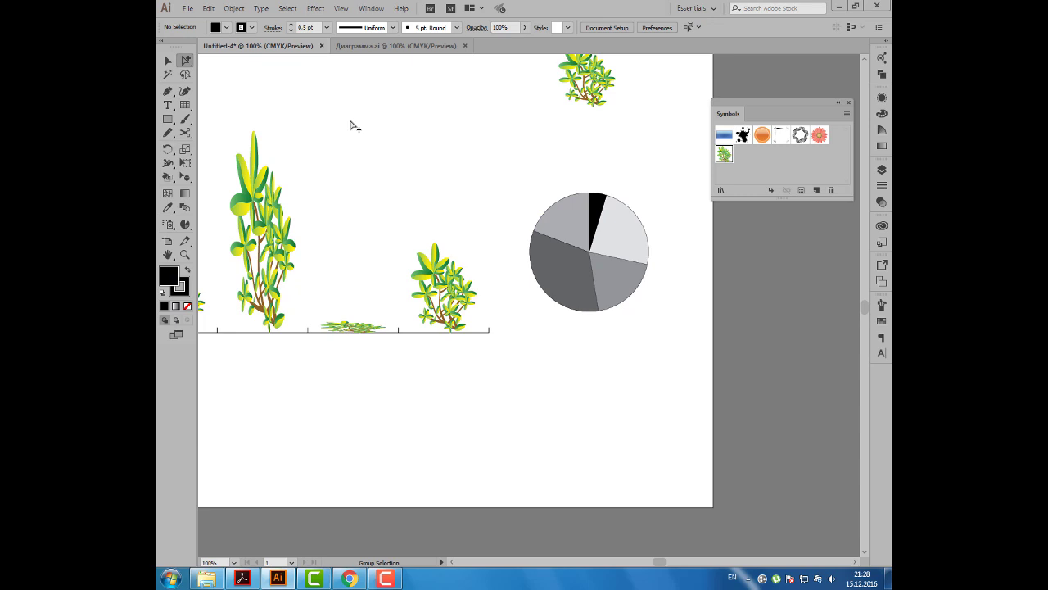
click(562, 216)
mouse_move(567, 220)
mouse_down()
mouse_move(556, 212)
mouse_move(626, 215)
mouse_up()
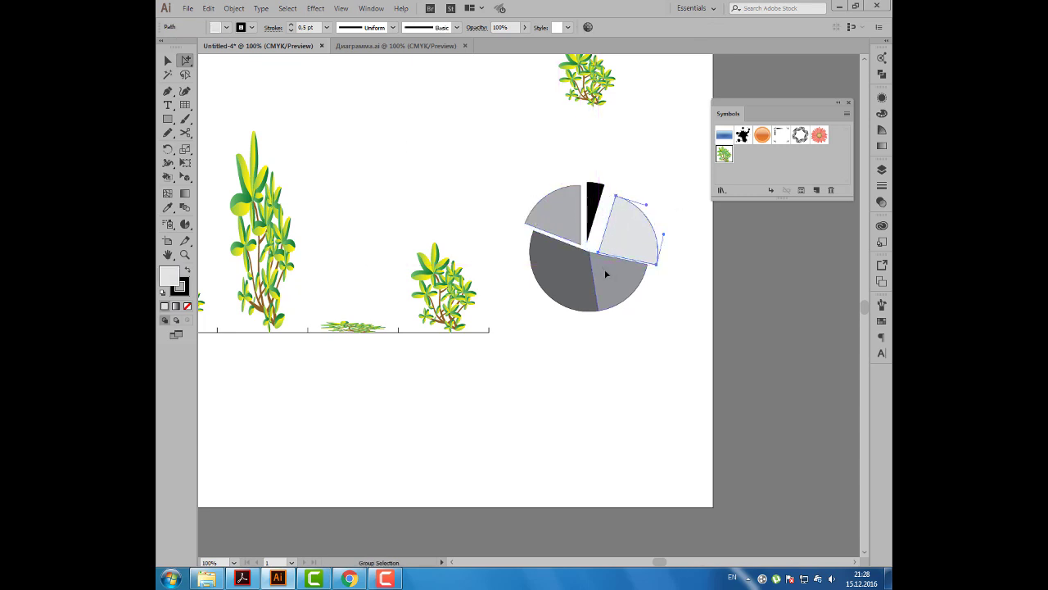
mouse_move(604, 274)
mouse_down()
mouse_move(551, 272)
mouse_move(604, 274)
mouse_up()
click(568, 231)
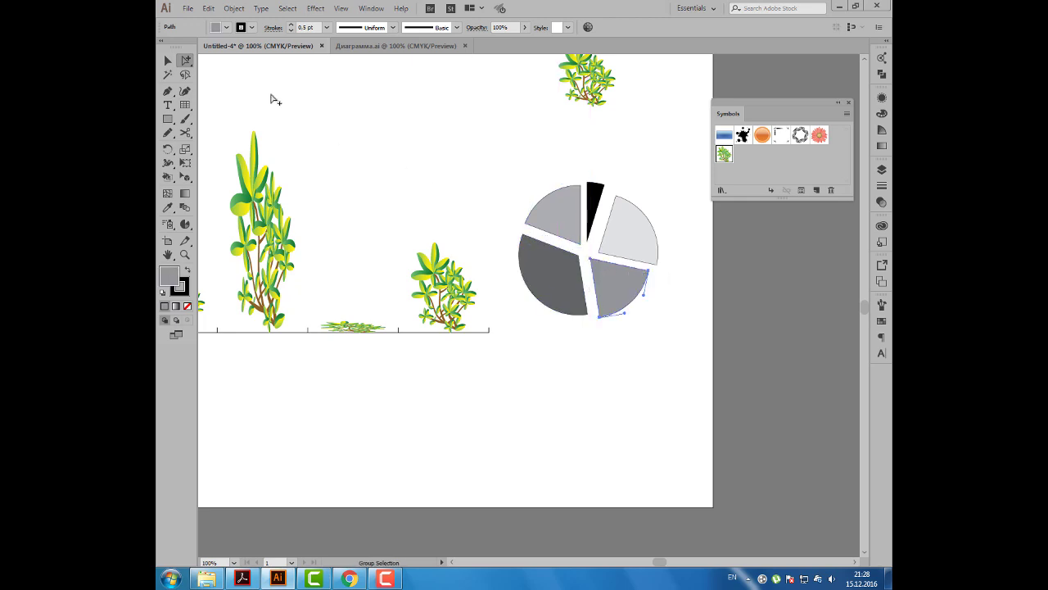
- Zoom back out and select the whole exploded pie graph
key(v)
click(333, 120)
click(555, 209)
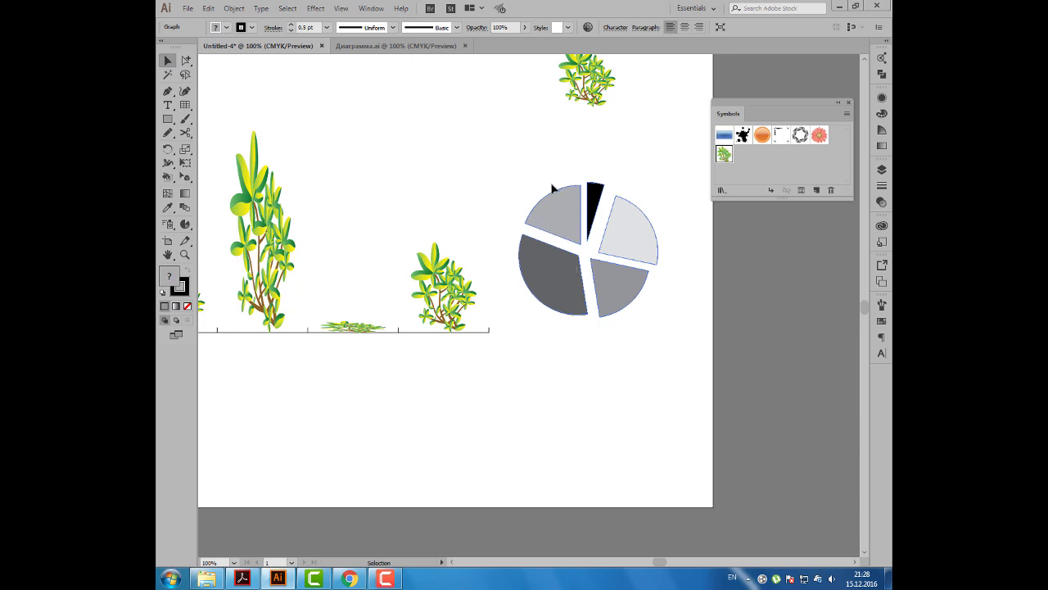
scroll(555, 196, down, 1)
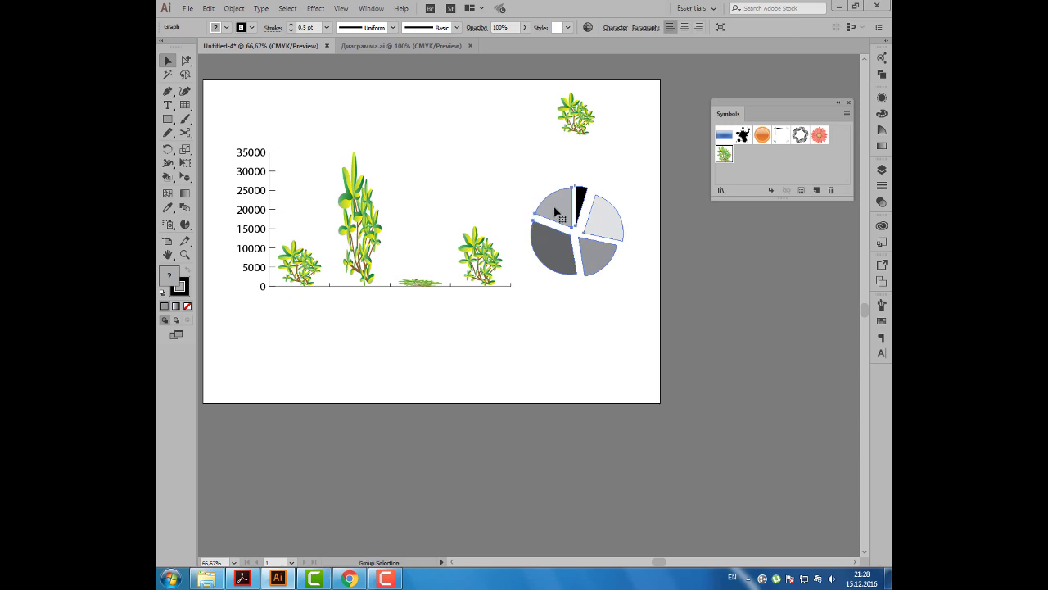
ctrl+alt+click(554, 211)
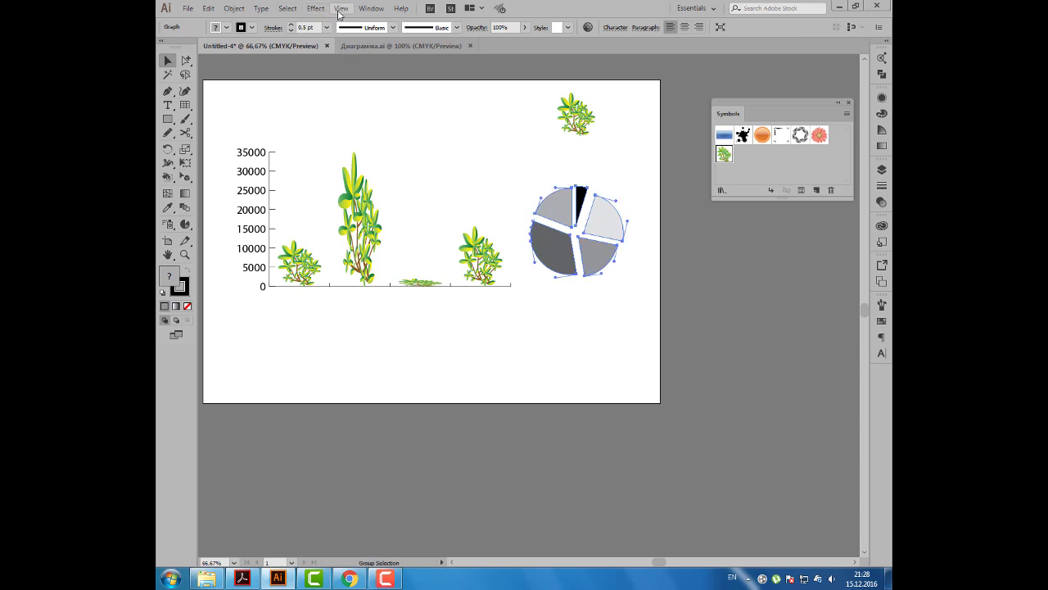
- Apply a 3D Extrude & Bevel effect to the pie graph with preview on
click(315, 8)
mouse_move(369, 75)
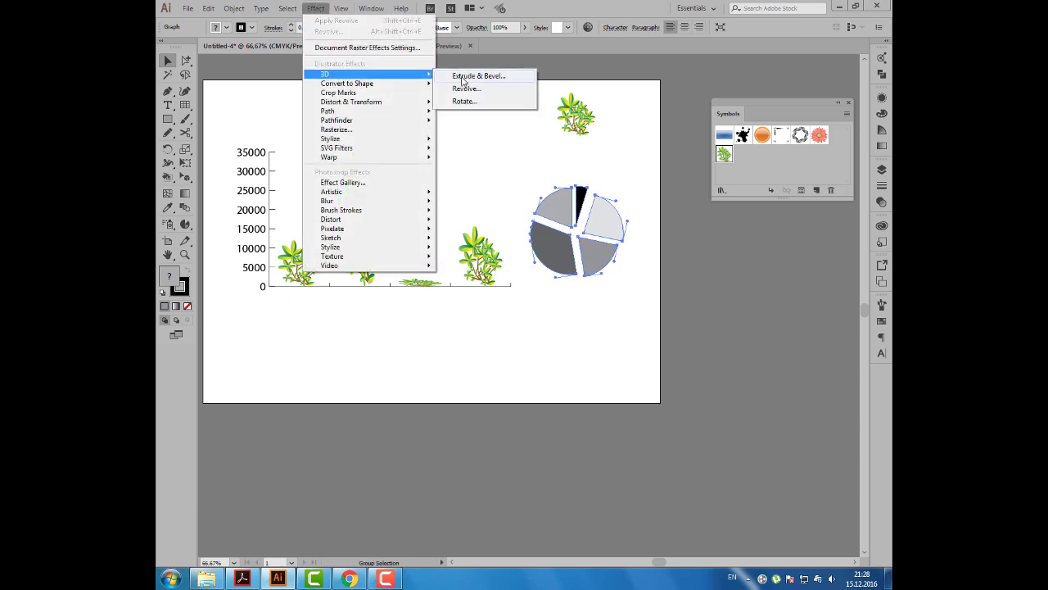
click(463, 76)
drag(432, 47, 364, 34)
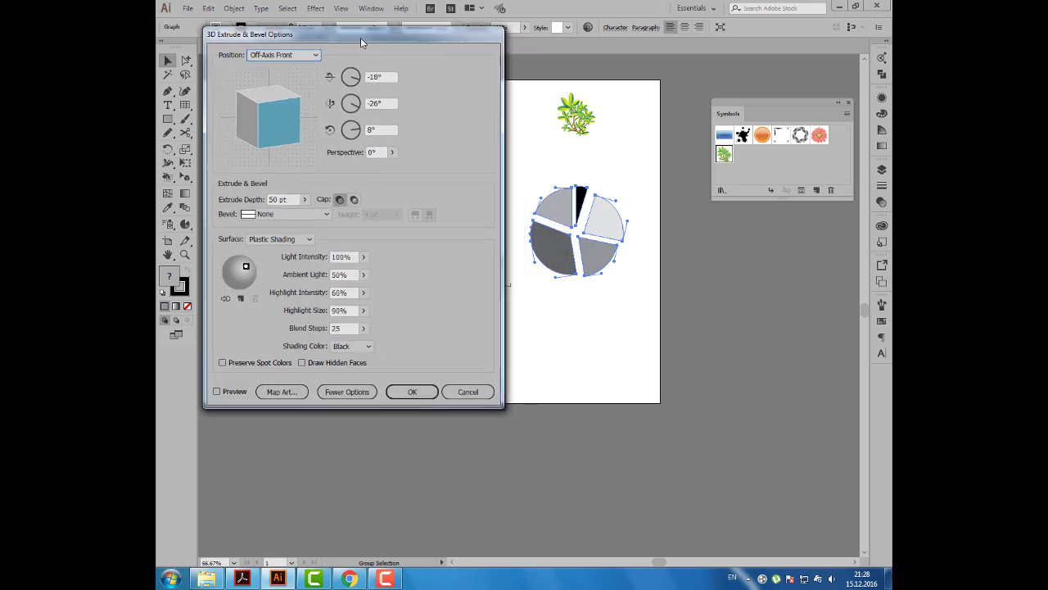
click(218, 392)
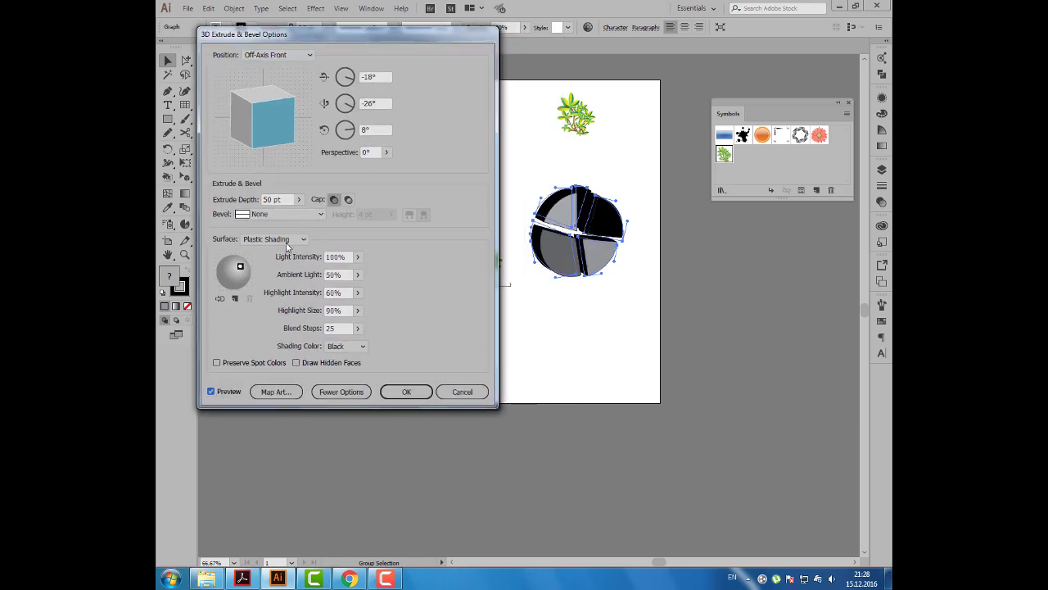
drag(269, 41, 267, 70)
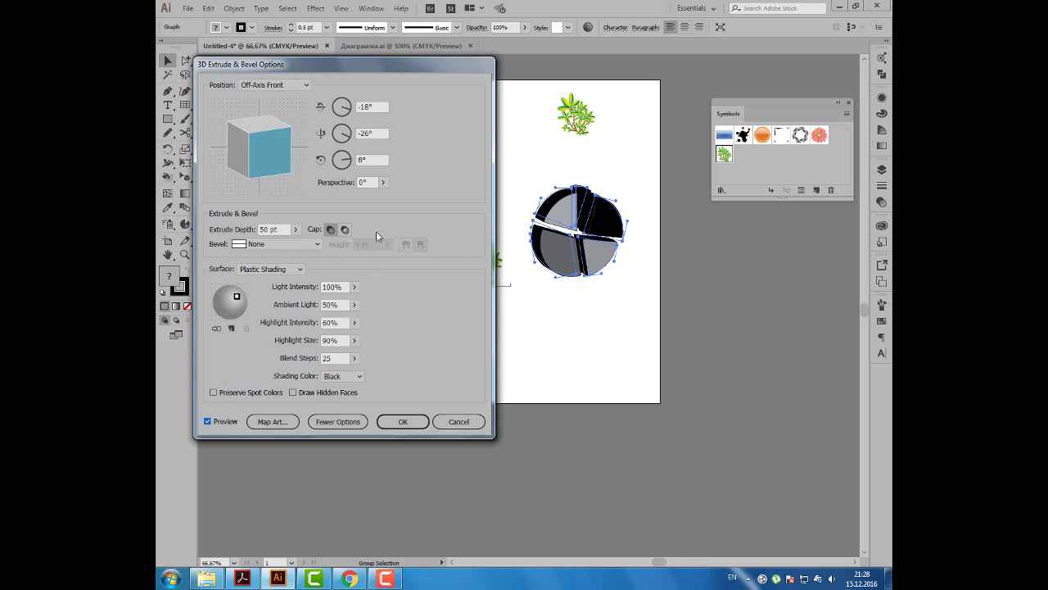
click(403, 421)
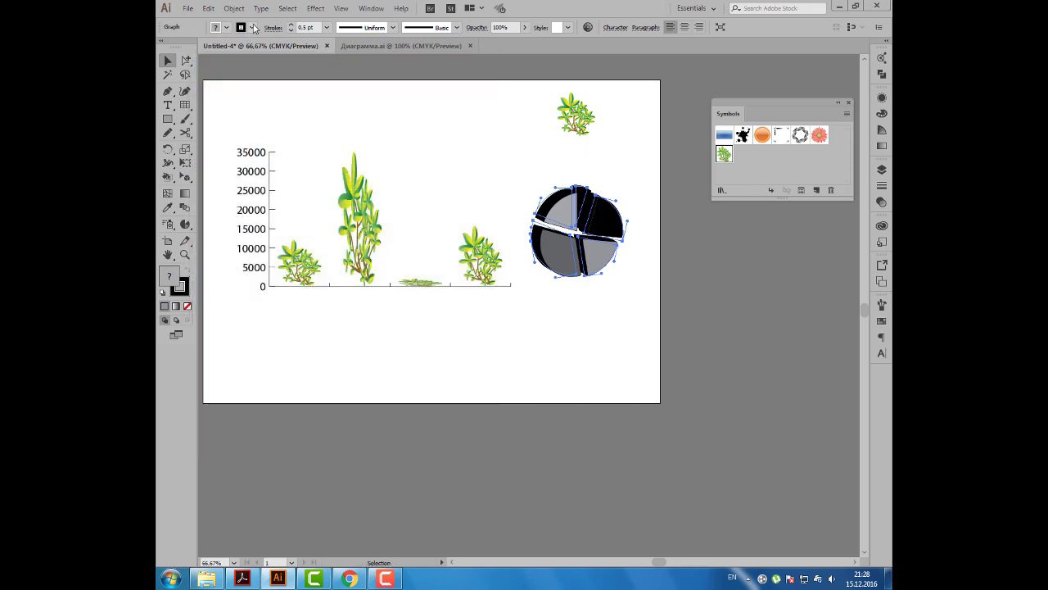
- Set the pie graph's stroke to None and deselect it
click(252, 27)
click(163, 47)
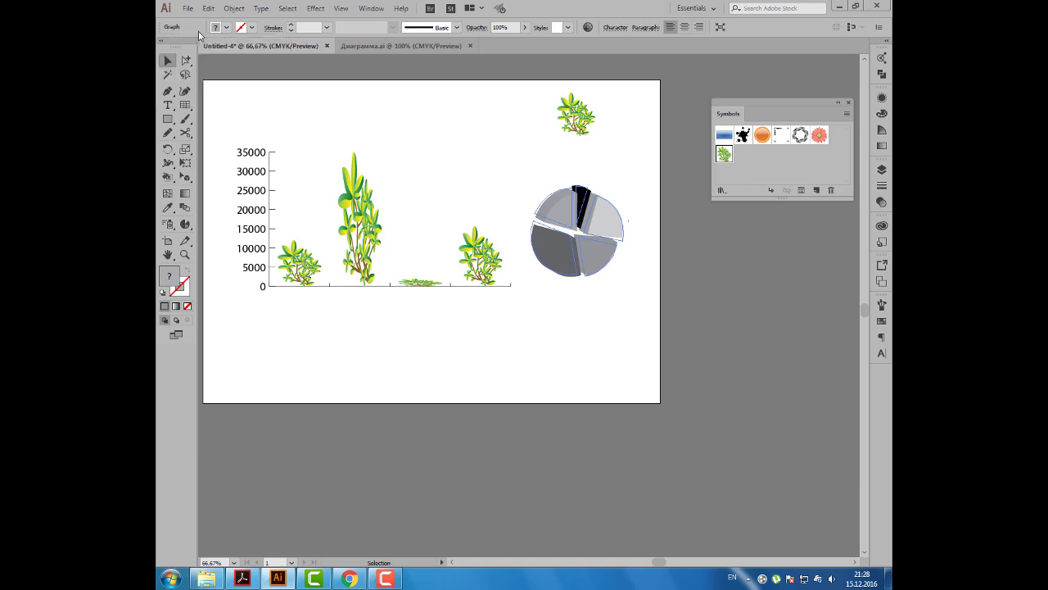
click(361, 109)
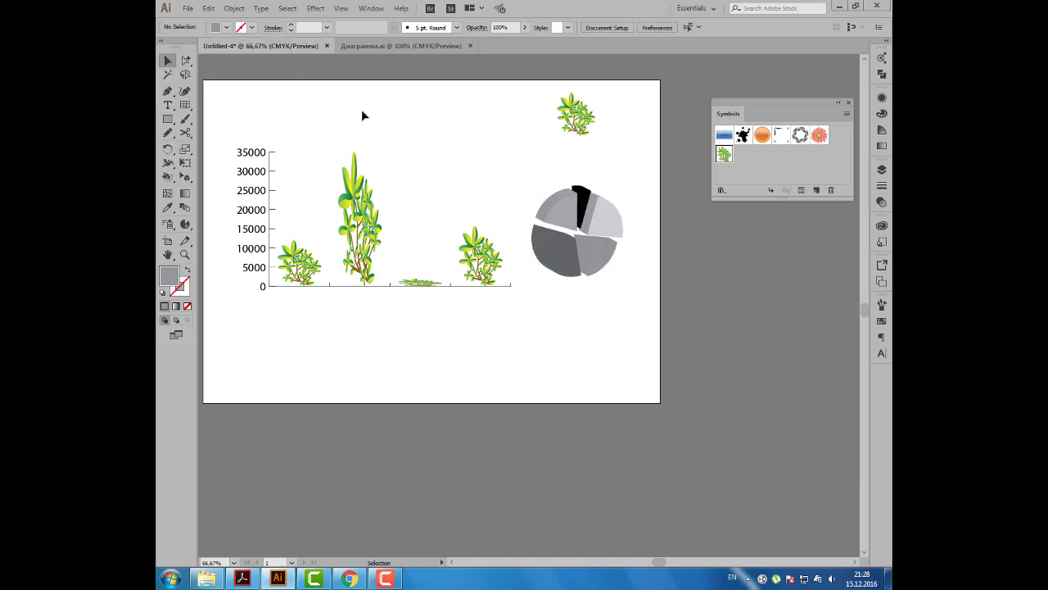
drag(401, 137, 466, 163)
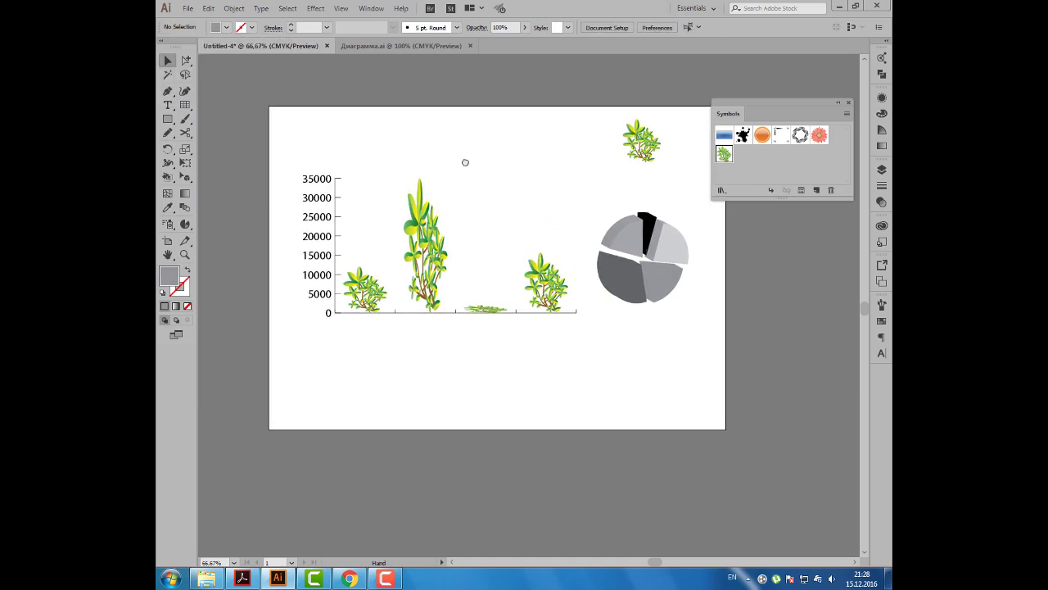
- Bring up the Диаграмма.ai graphs document, shift the view, and pick the Artboard tool
click(638, 146)
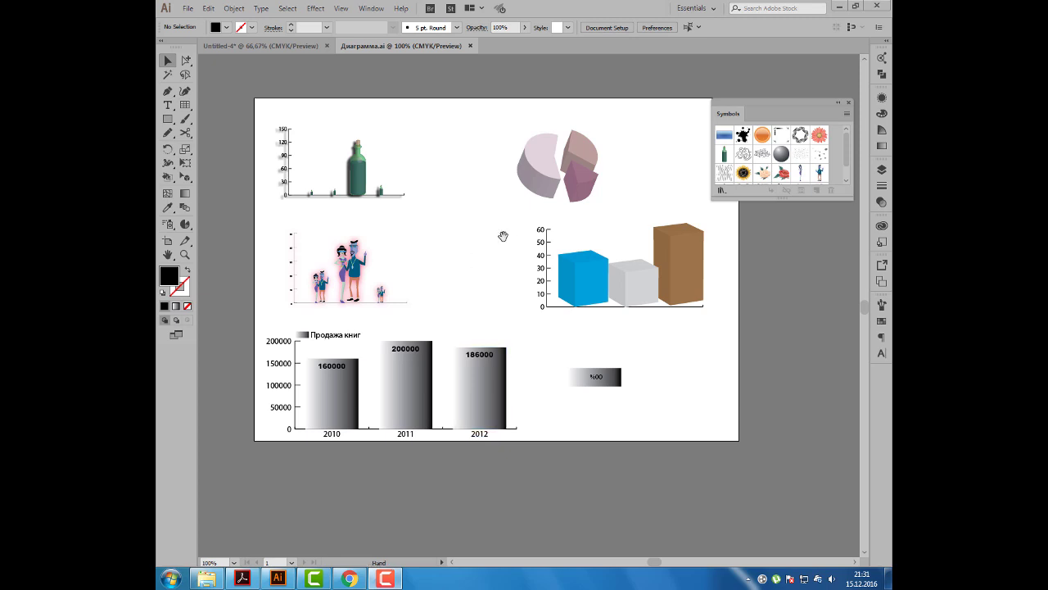
drag(447, 228, 336, 226)
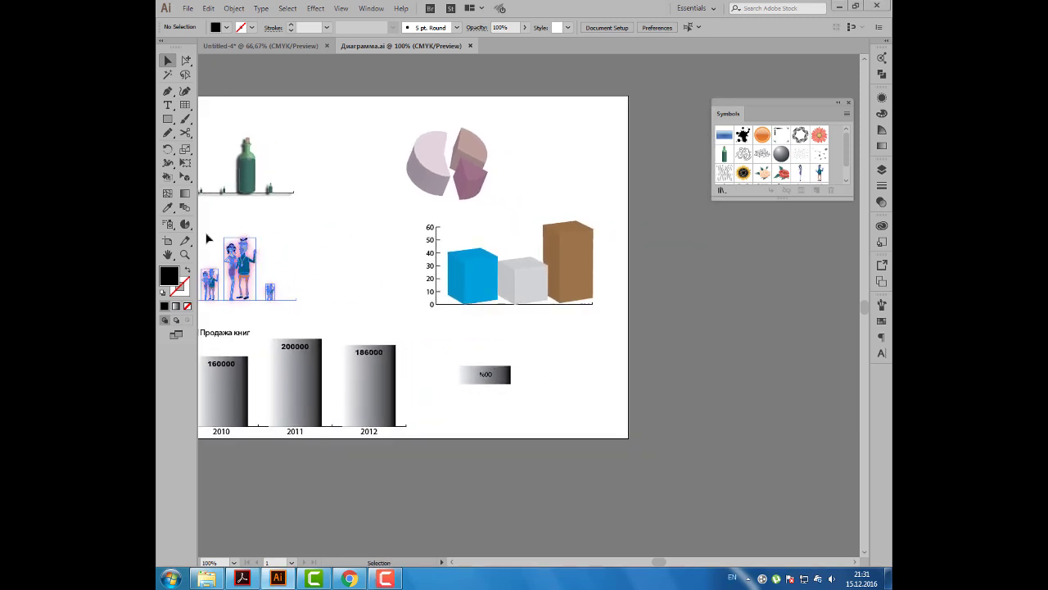
click(167, 243)
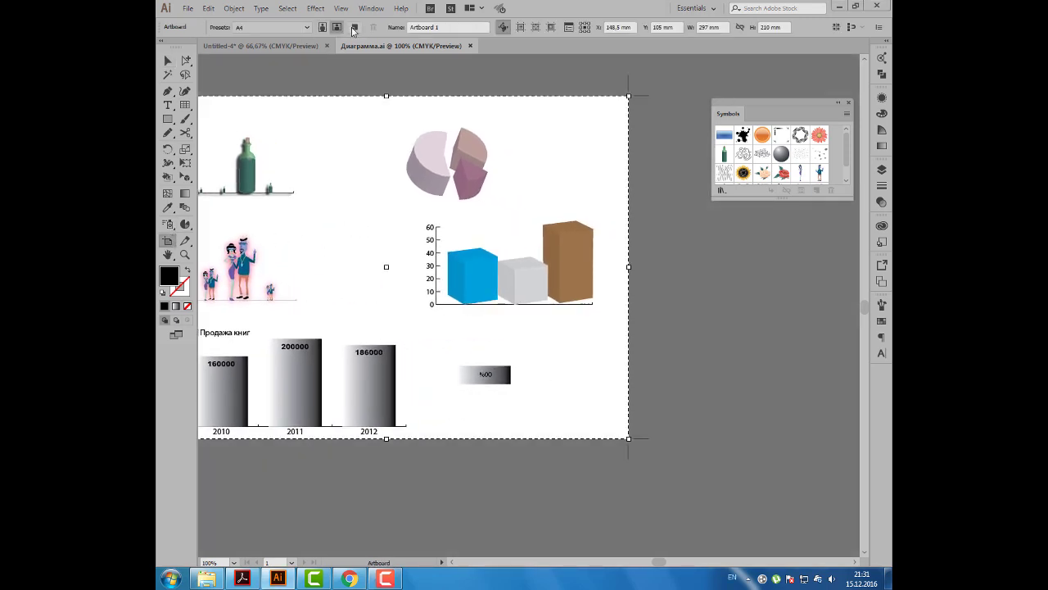
- Add a second artboard right of the first and drag out a default column graph on it
mouse_move(606, 134)
mouse_down()
mouse_move(527, 138)
mouse_move(489, 109)
mouse_up()
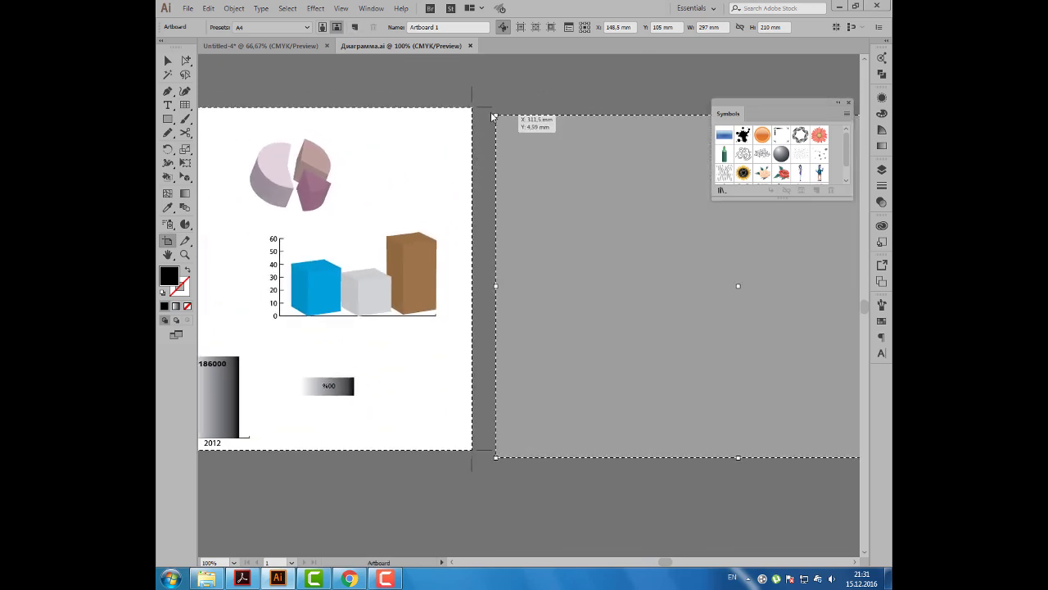
key(Escape)
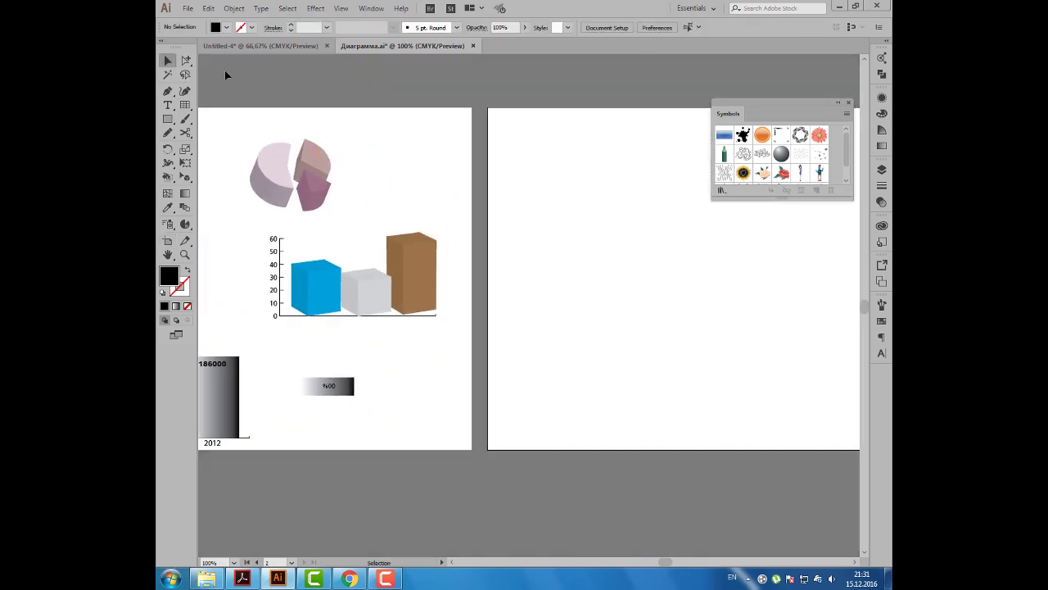
drag(187, 226, 220, 226)
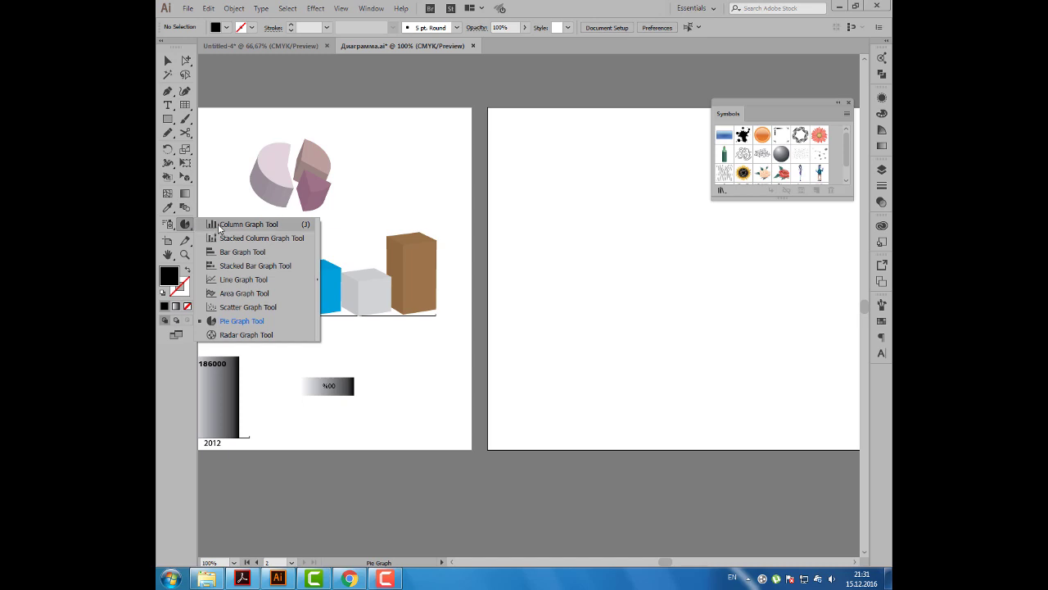
drag(520, 190, 770, 385)
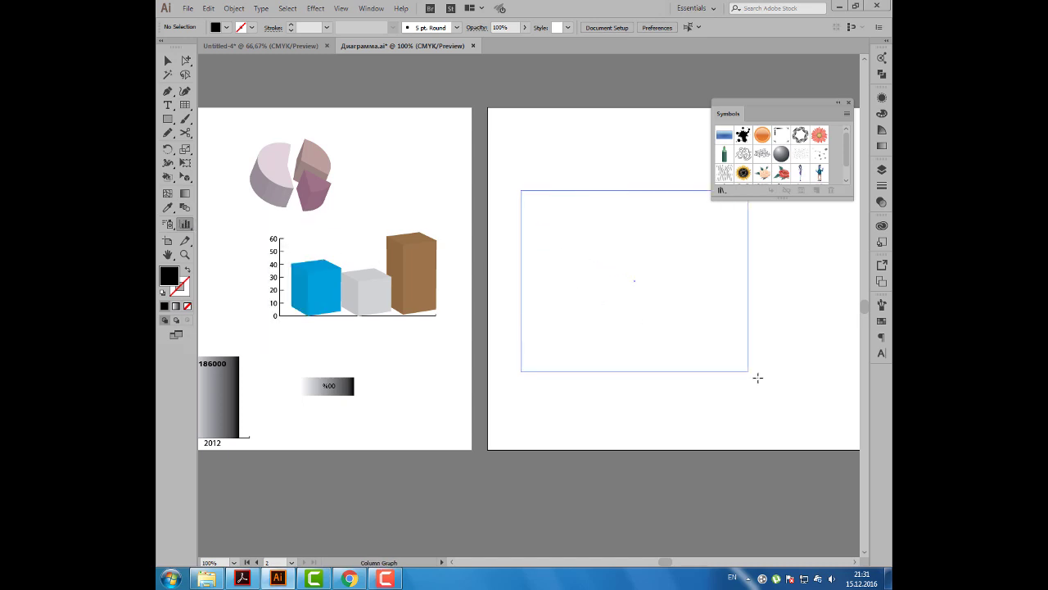
drag(583, 124, 644, 123)
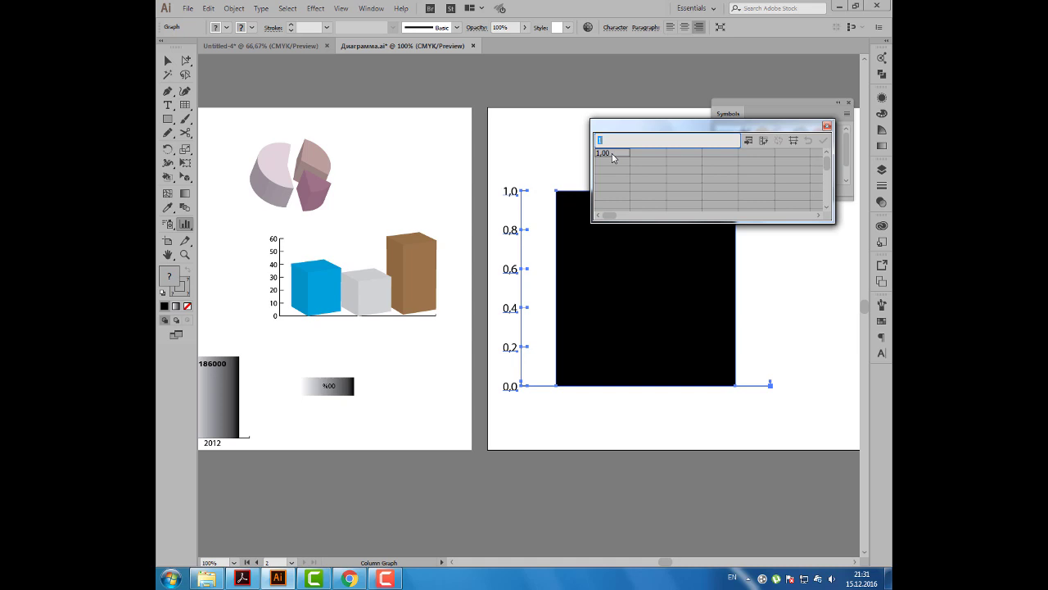
- Clear the default value and enter "2014" as the first row label
key(Delete)
key(Tab)
click(610, 162)
key(Tab)
click(603, 162)
click(598, 140)
text(")
key(Tab)
- Enter the 2015 and 2016 row labels, fixing a typo along the way
click(608, 170)
text(015")
key(Tab)
click(604, 180)
text(01)
click(604, 180)
click(606, 140)
key(BackSpace)
key(ctrl+a)
text(1)
click(601, 181)
text(201)
key(Tab)
- Enter values 13000, 35222 and 15666 and apply the data to the graph
text(1)
text(3)
click(647, 163)
click(644, 171)
key(Tab)
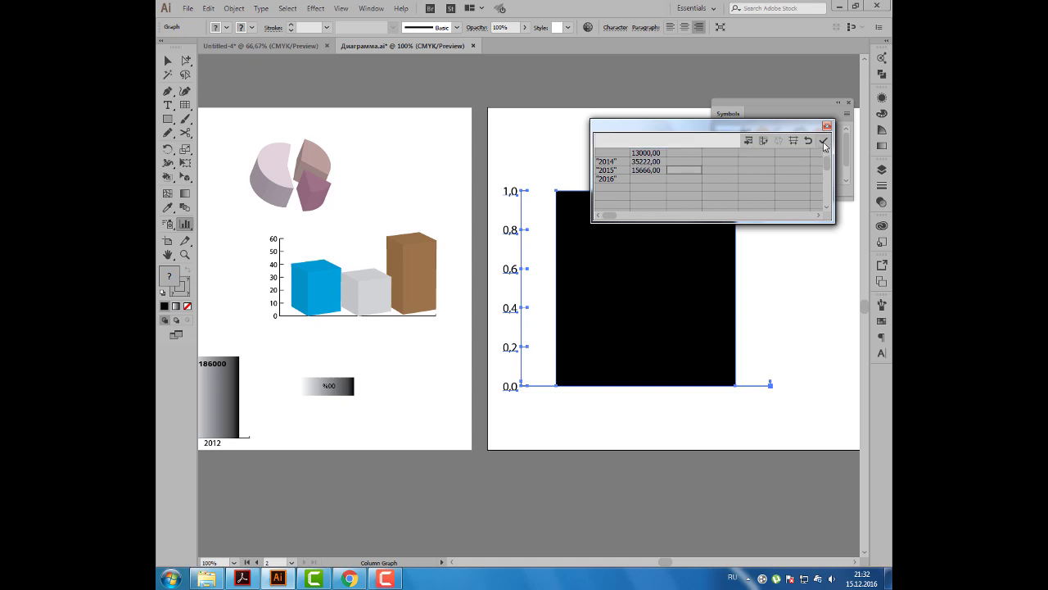
click(824, 142)
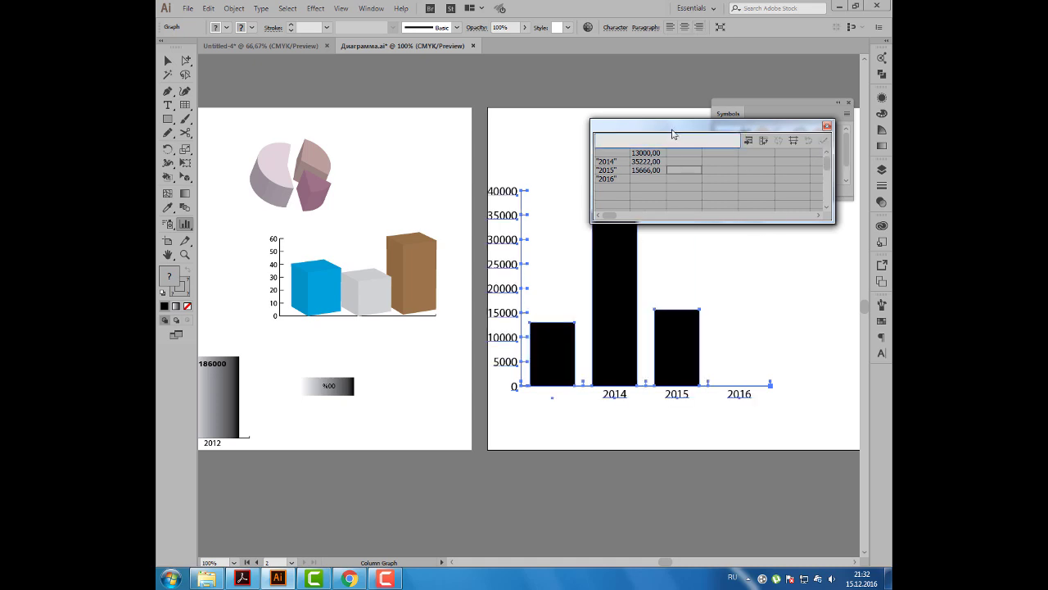
- Close the graph data window and move the column graph slightly right on the new artboard
drag(672, 133, 714, 92)
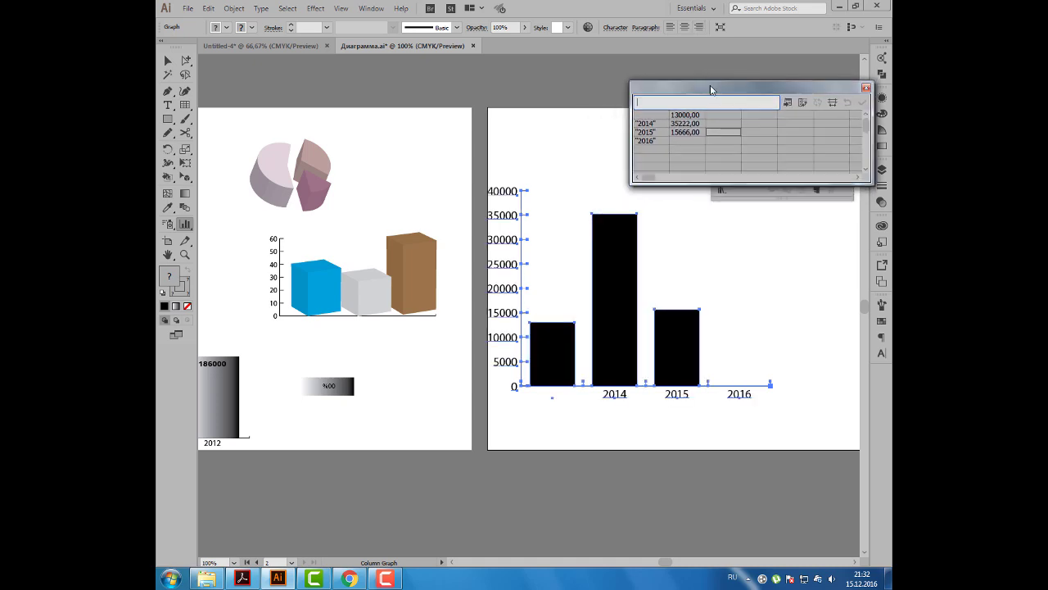
click(868, 85)
drag(613, 256, 654, 246)
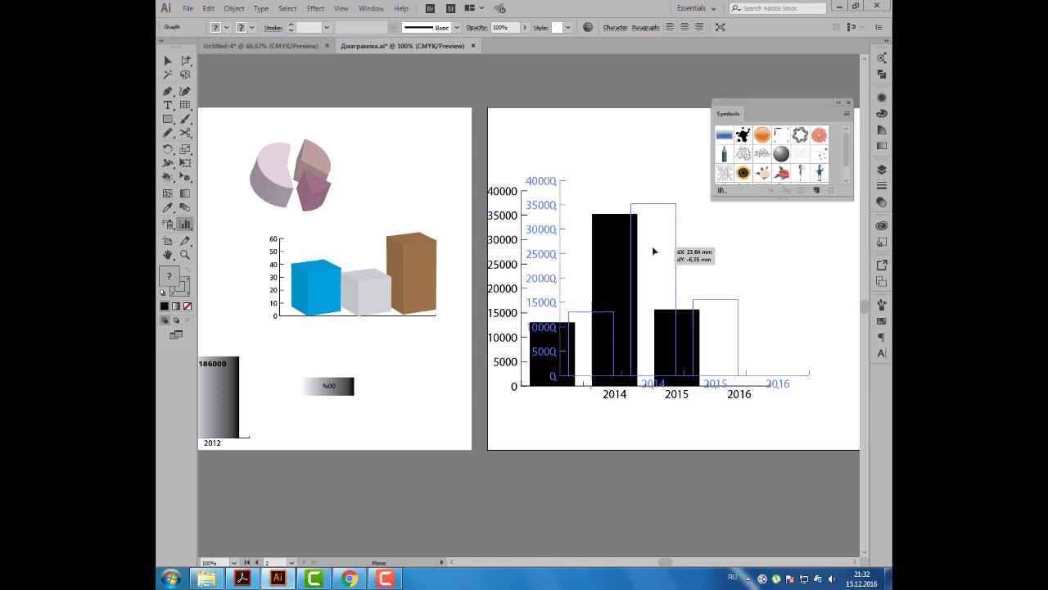
click(627, 176)
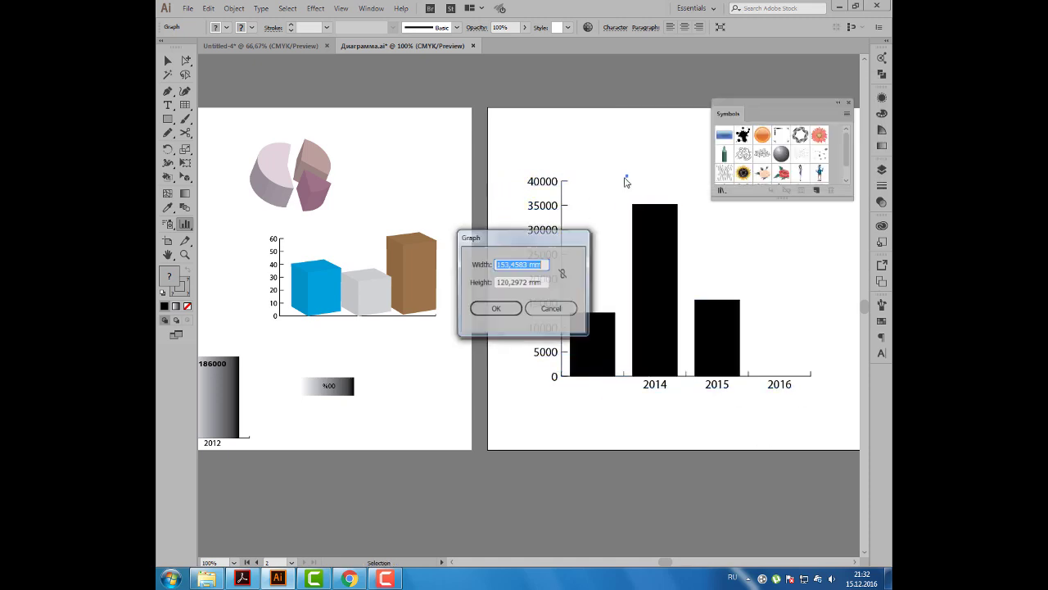
click(552, 310)
drag(205, 336, 295, 295)
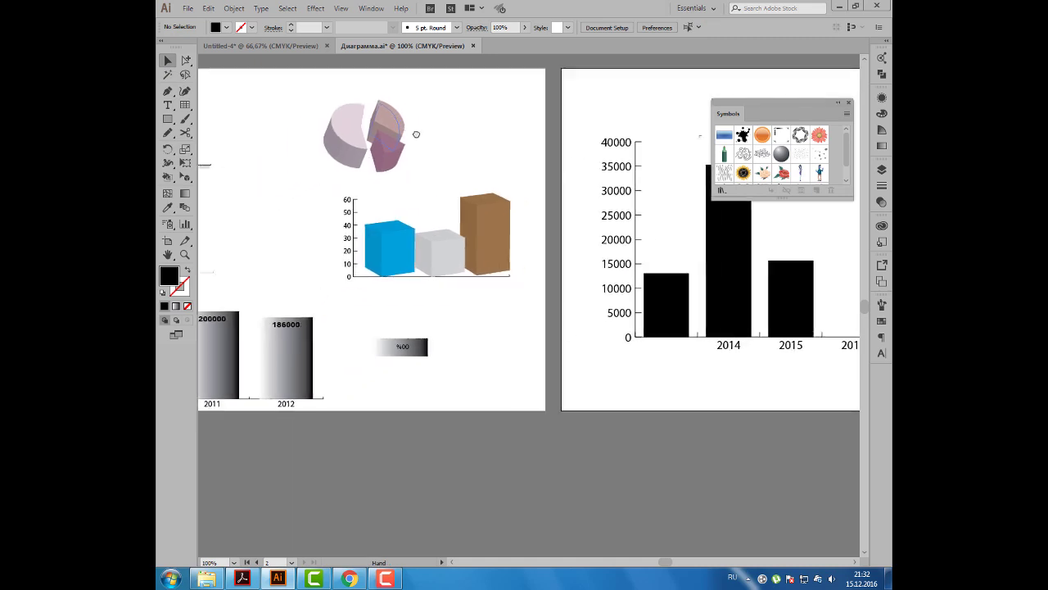
drag(303, 336, 354, 323)
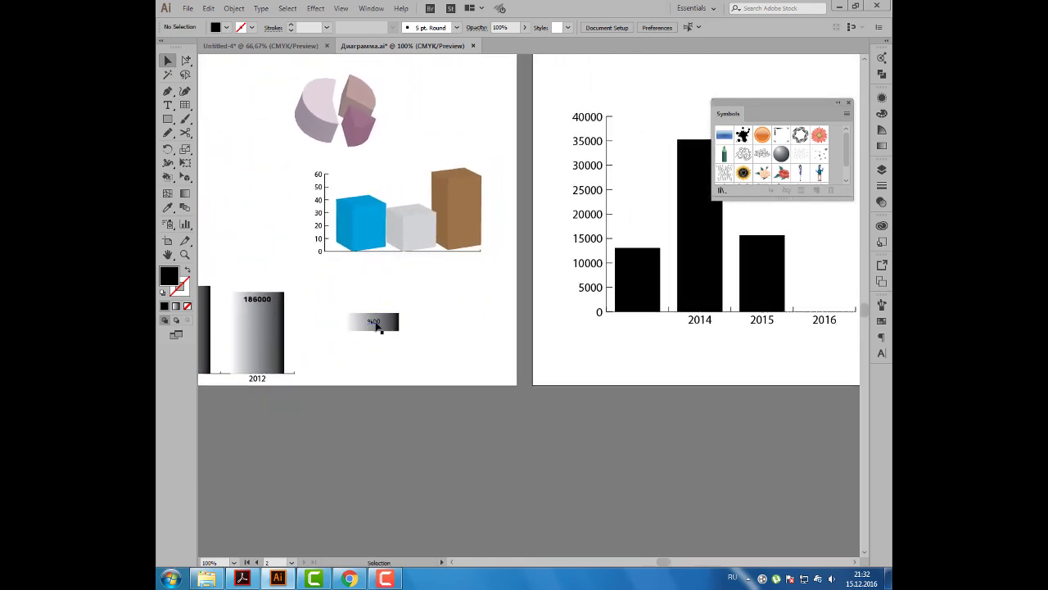
- Fill the %00 label's box with yellow and move it up-right behind the %00 text
click(374, 321)
scroll(399, 325, up, 1)
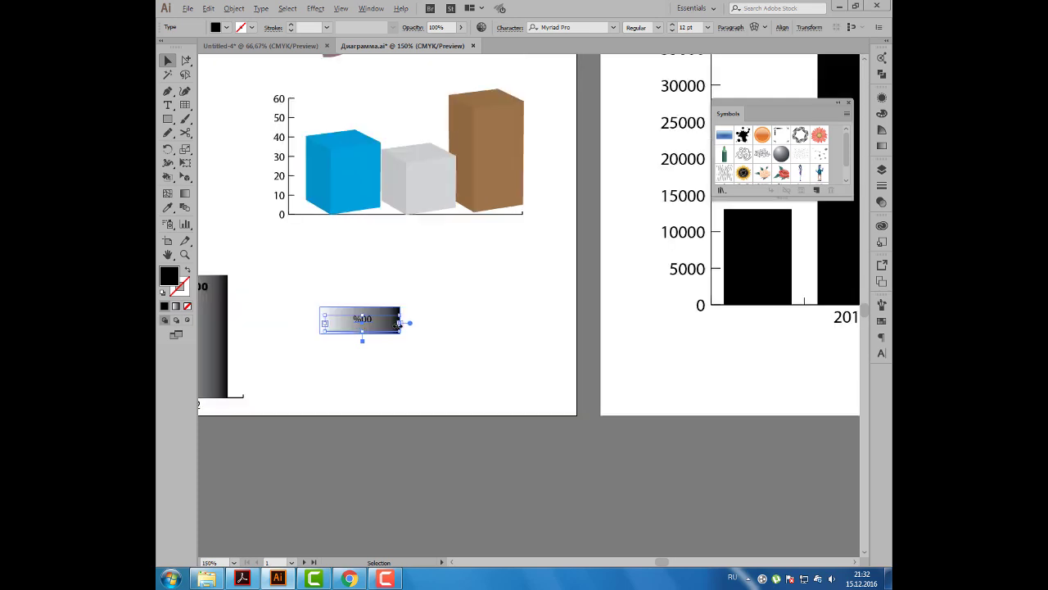
scroll(397, 325, up, 1)
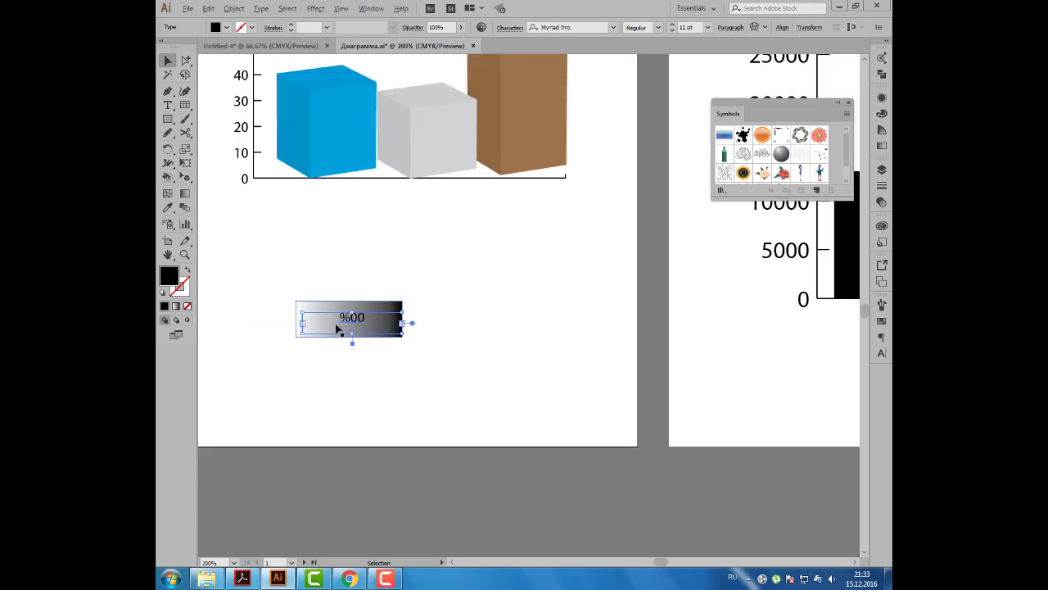
scroll(421, 325, down, 2)
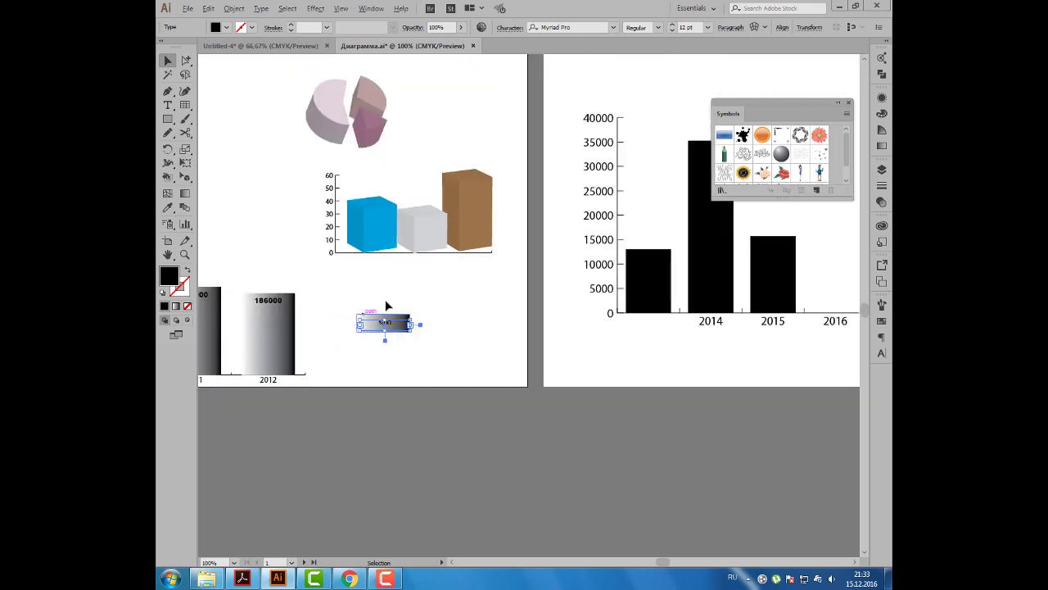
drag(505, 307, 440, 305)
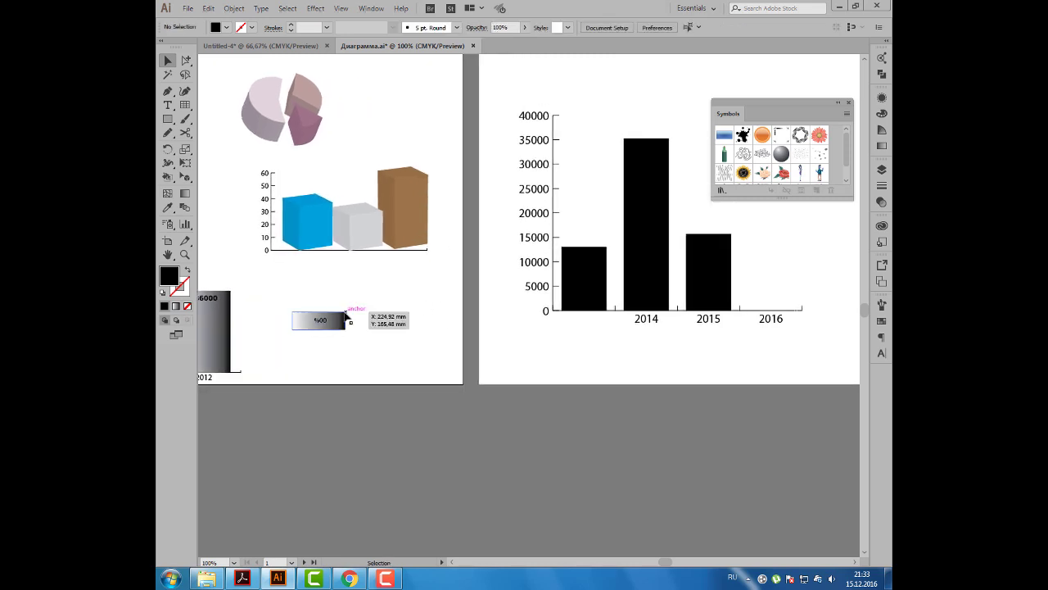
click(345, 316)
click(226, 27)
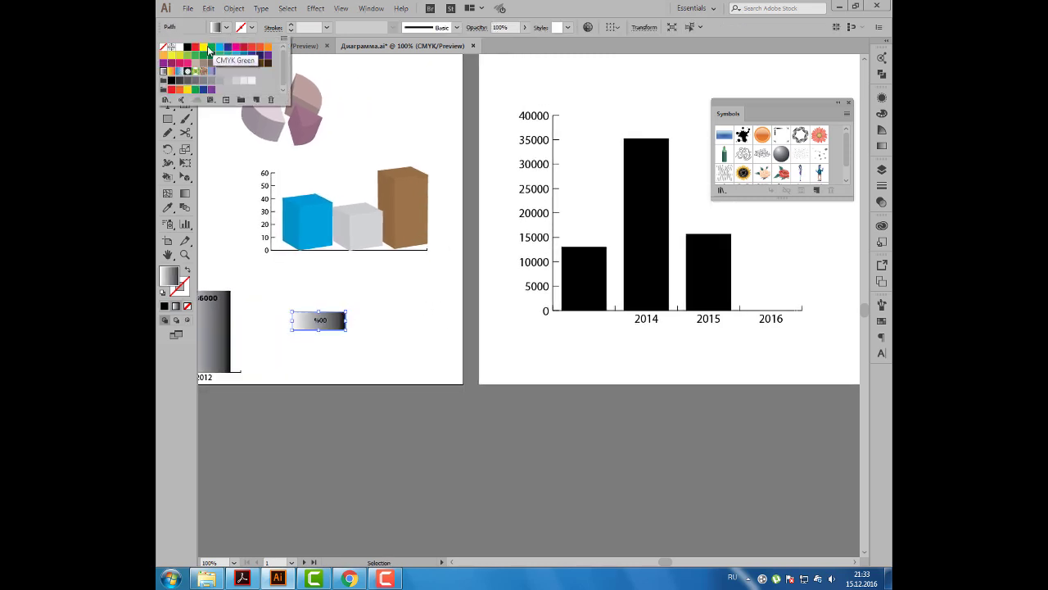
click(204, 47)
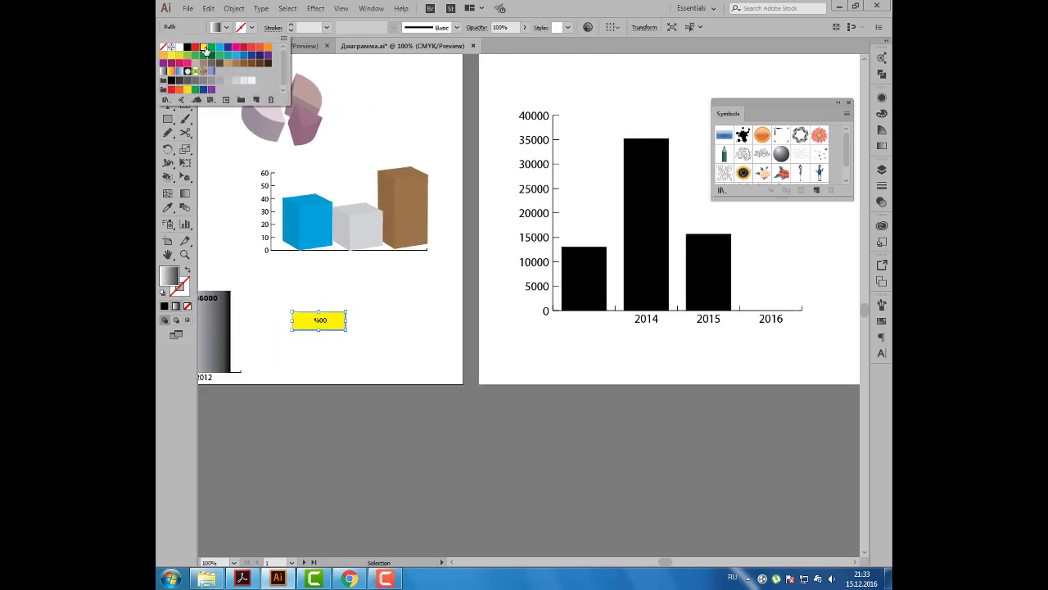
click(328, 342)
mouse_move(338, 324)
mouse_down()
mouse_move(358, 290)
mouse_move(377, 319)
mouse_up()
- Save the yellow %00 box as a new graph design named 'Новый'
right_click(371, 293)
click(260, 8)
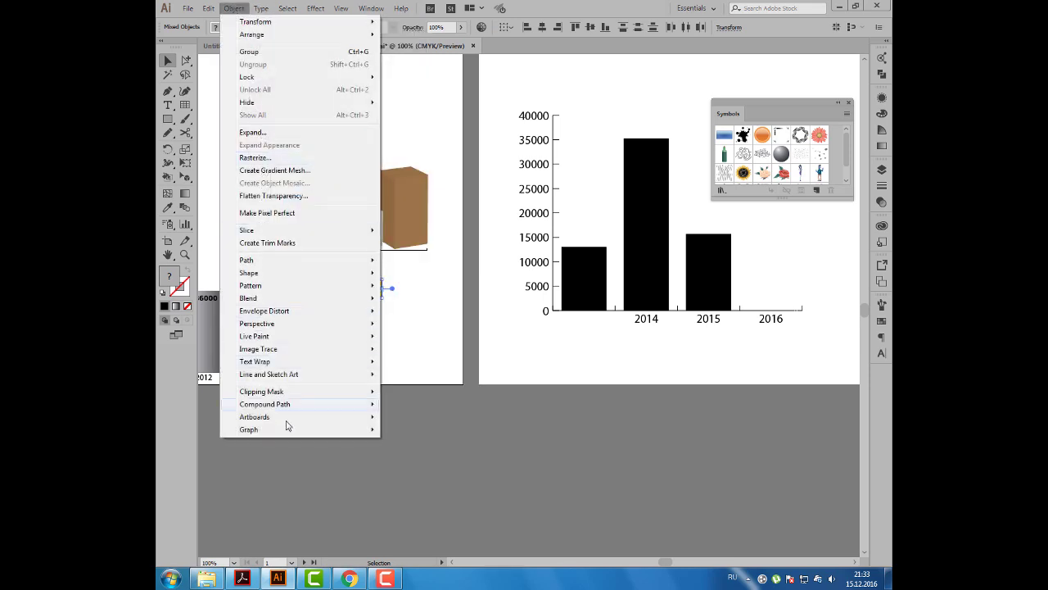
mouse_move(249, 429)
click(426, 454)
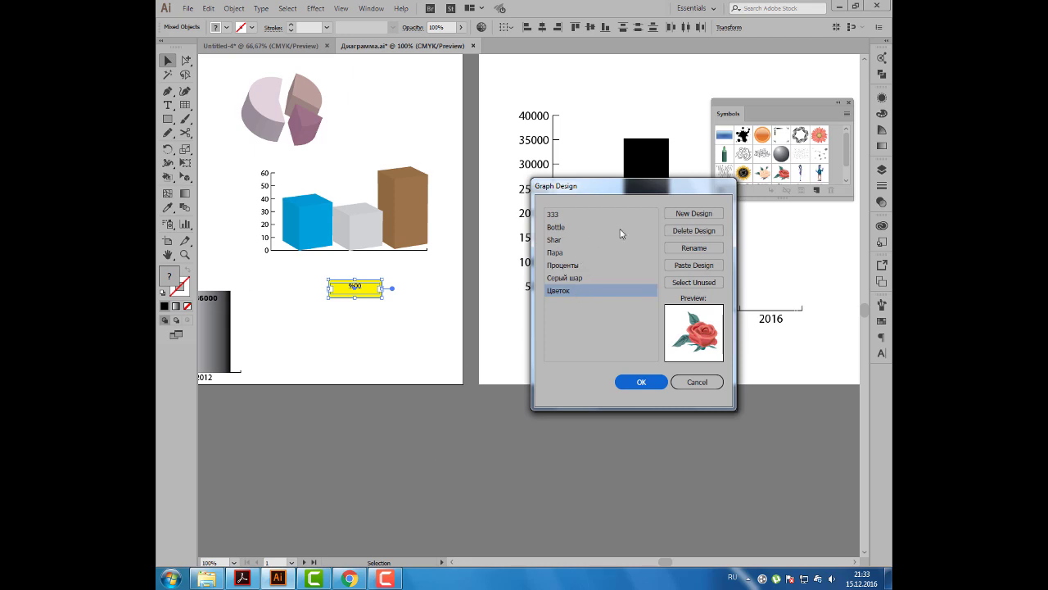
click(696, 215)
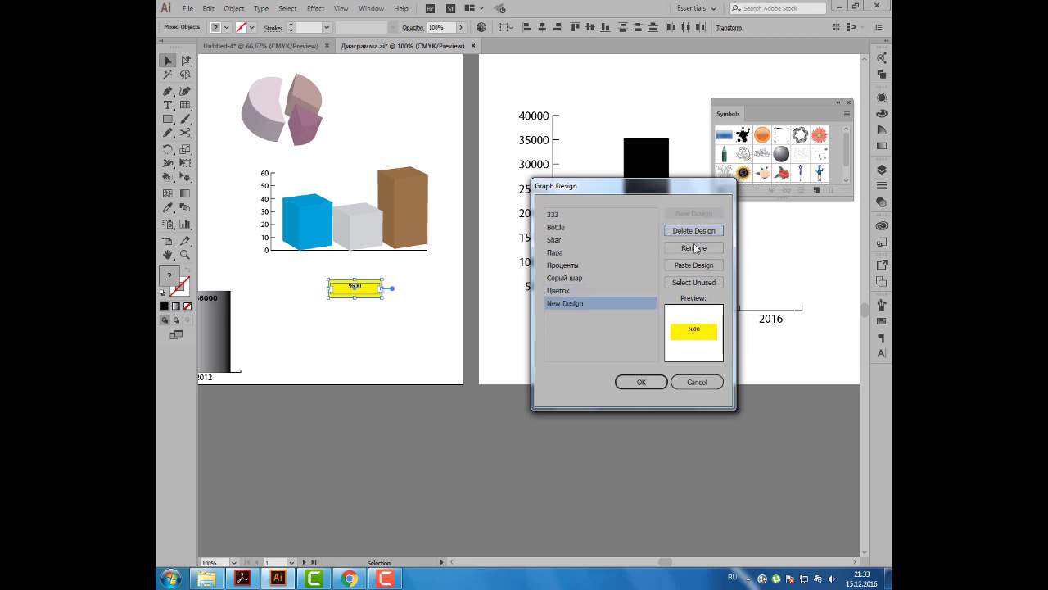
click(693, 248)
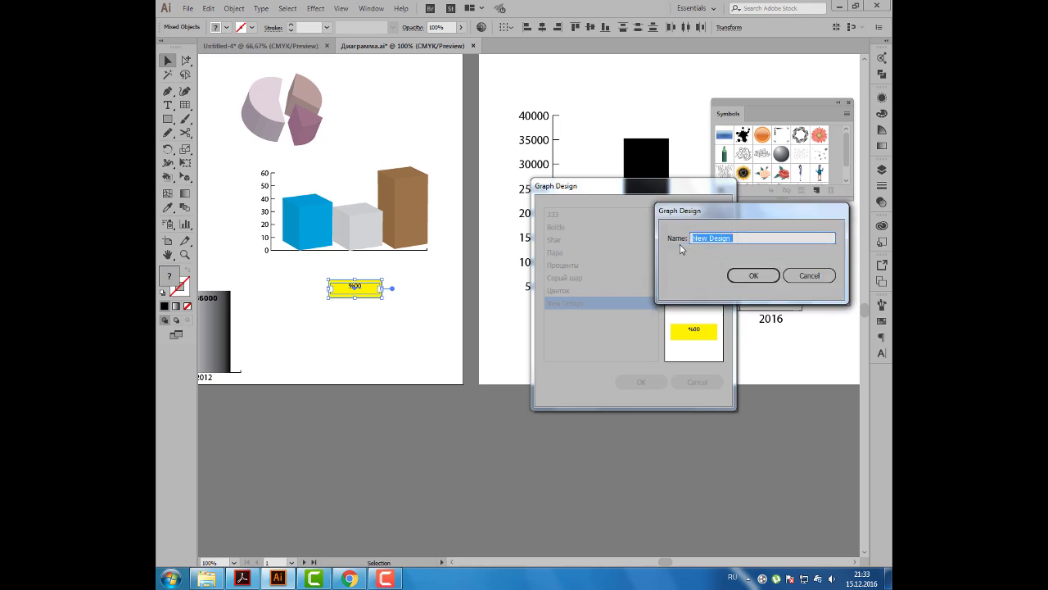
text(Новый)
click(753, 275)
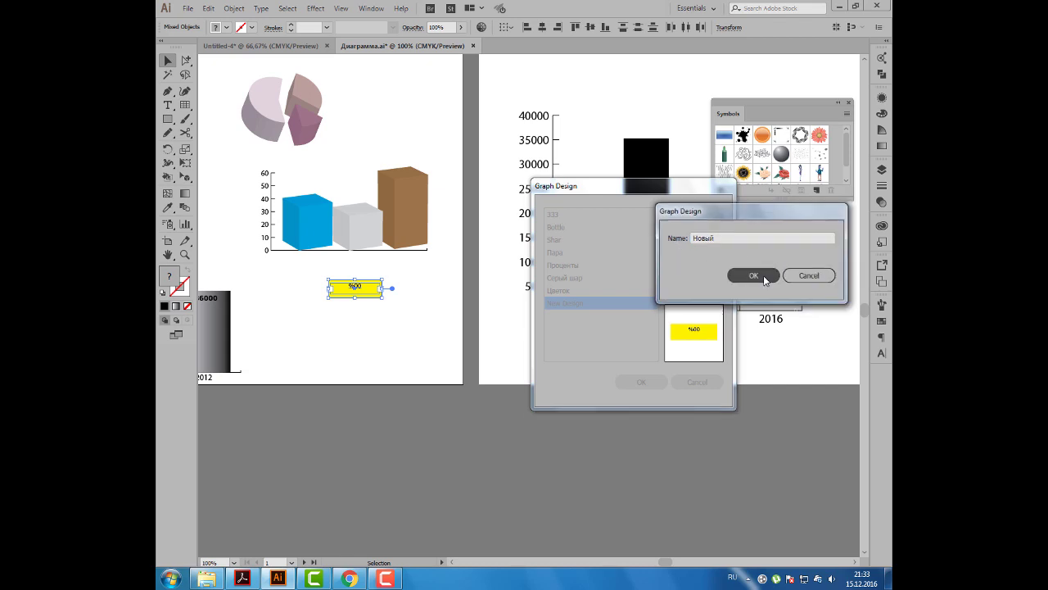
click(645, 381)
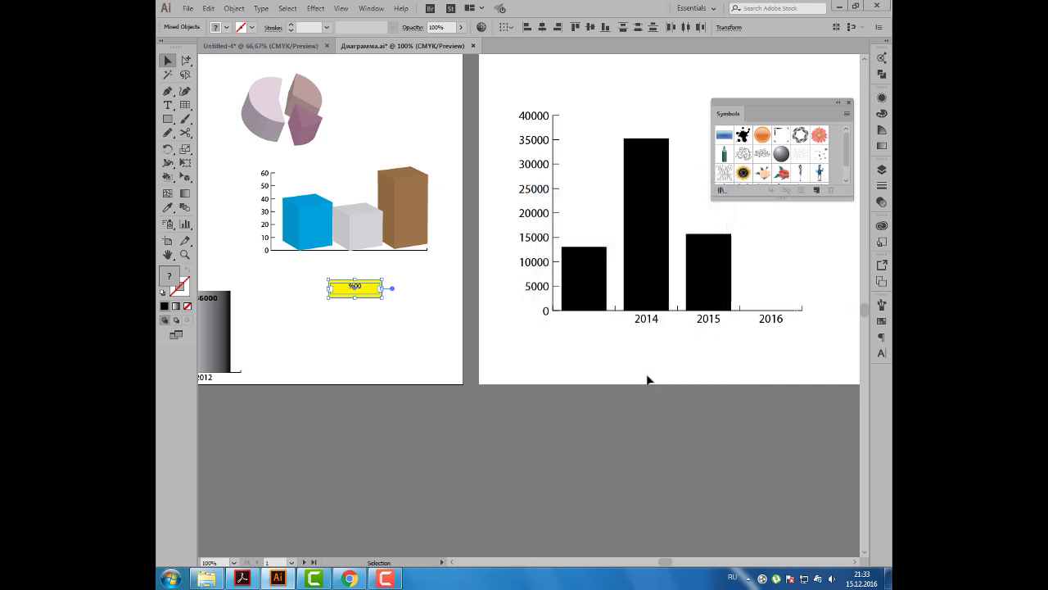
click(645, 214)
right_click(644, 211)
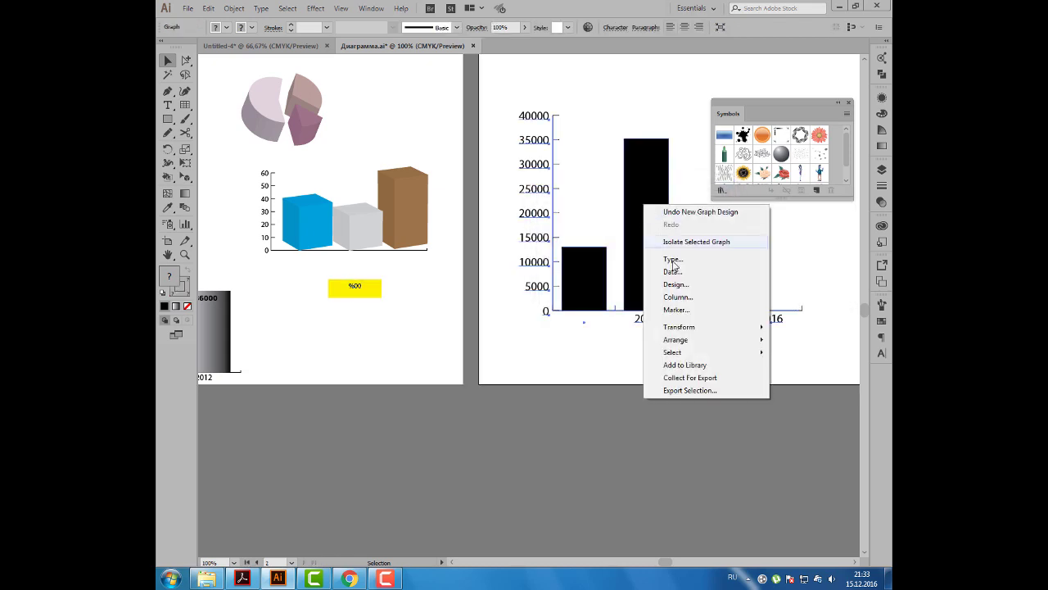
- Apply the Новый design to the column graph's bars
click(683, 298)
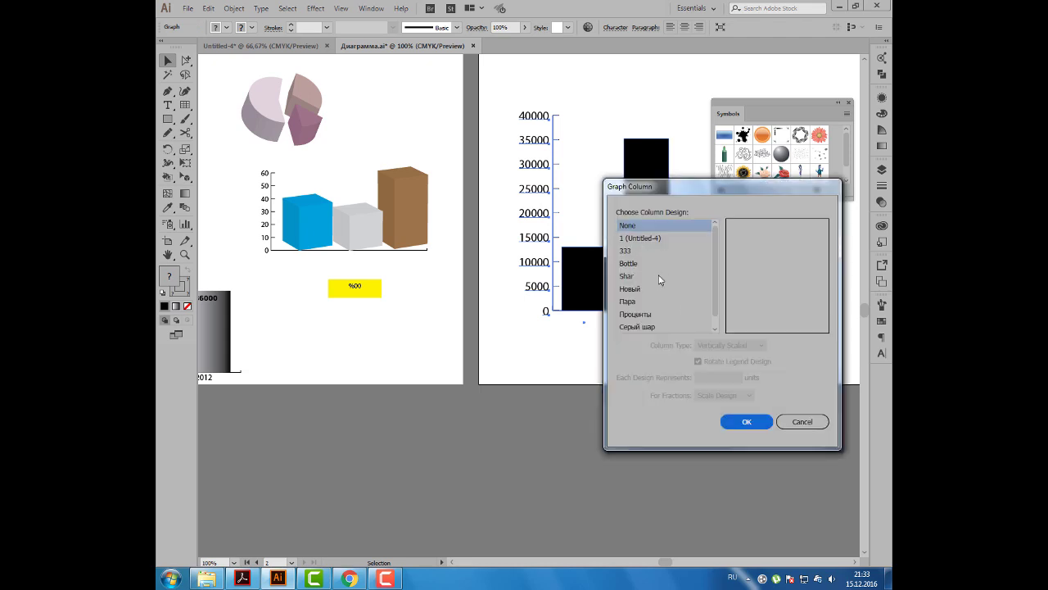
click(631, 289)
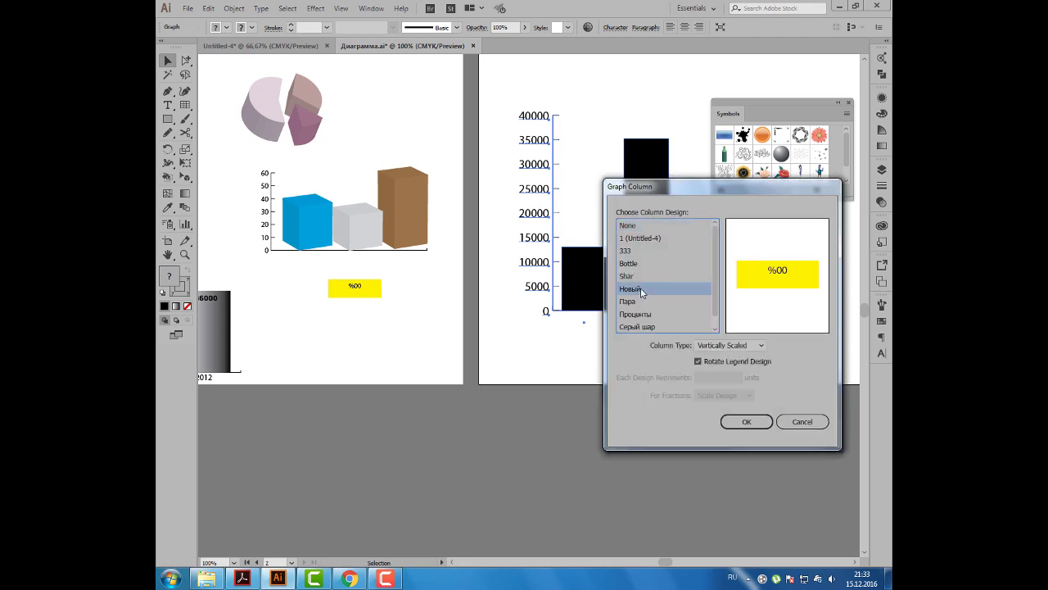
click(747, 422)
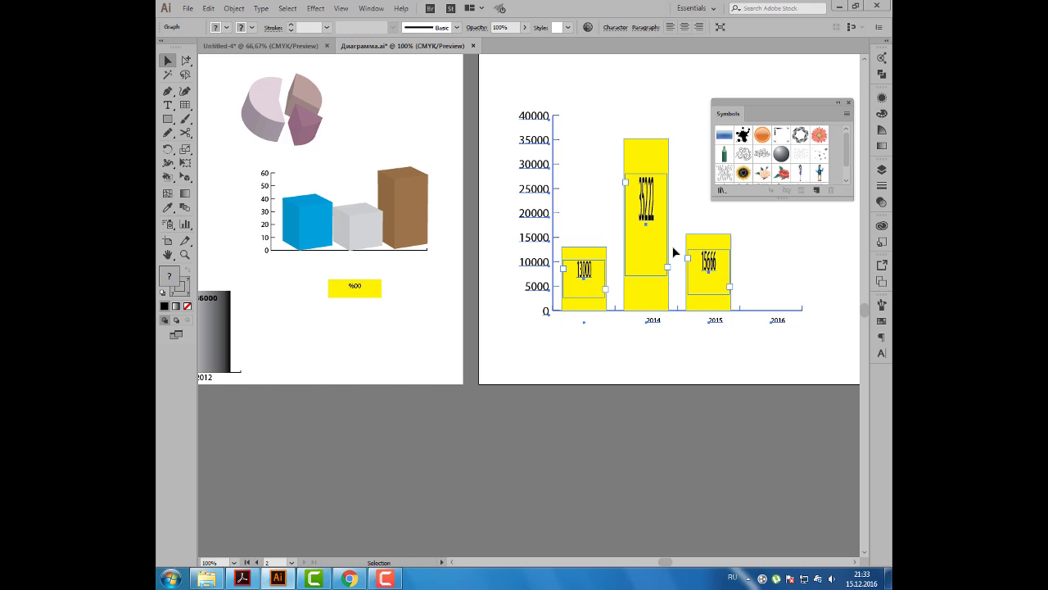
drag(656, 165, 574, 142)
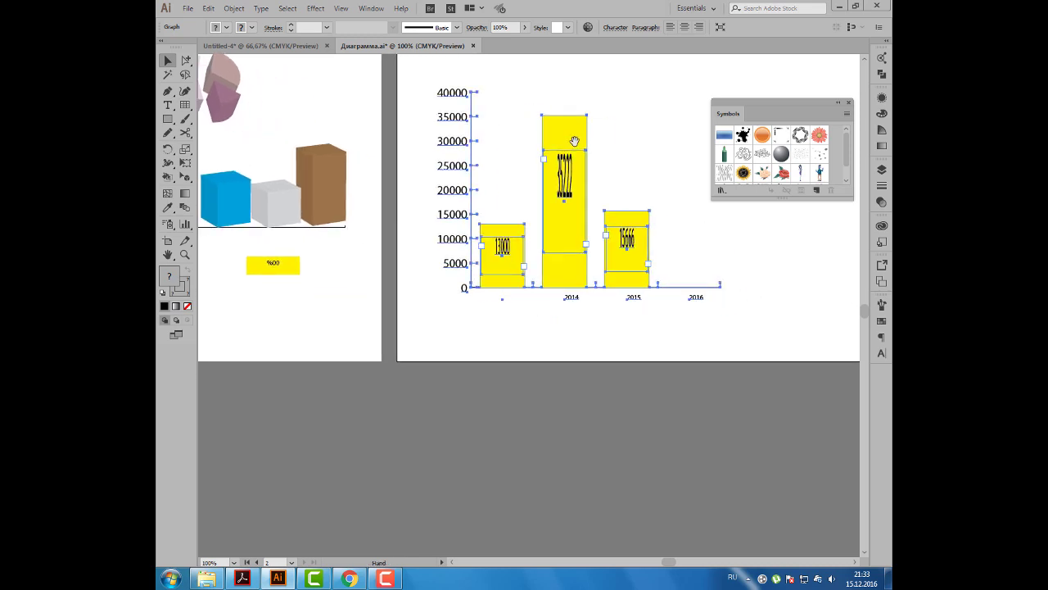
- Try the Uniformly Scaled column type, then undo the oversized result
right_click(576, 137)
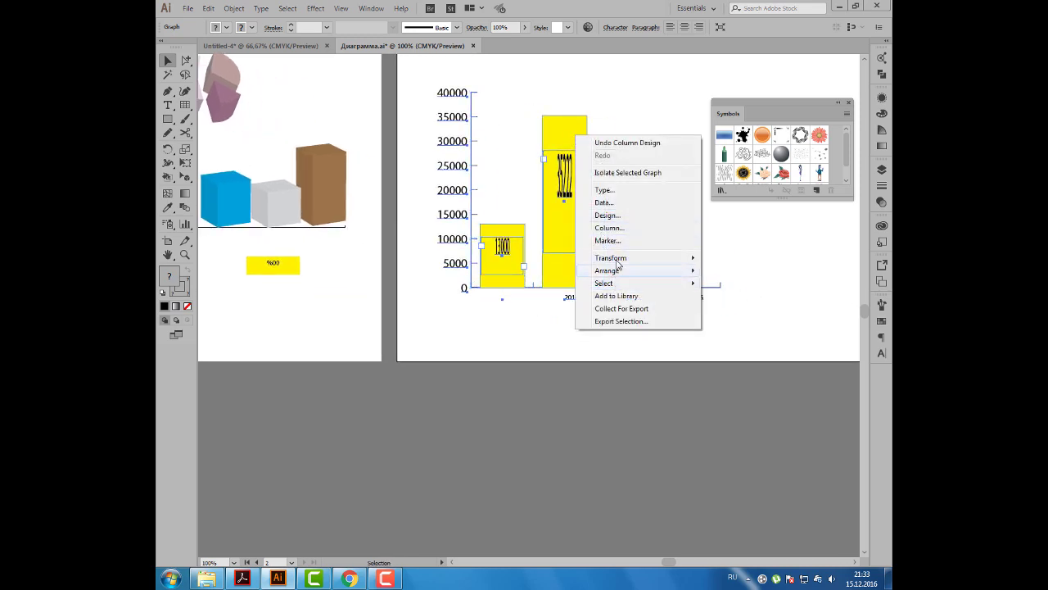
click(624, 230)
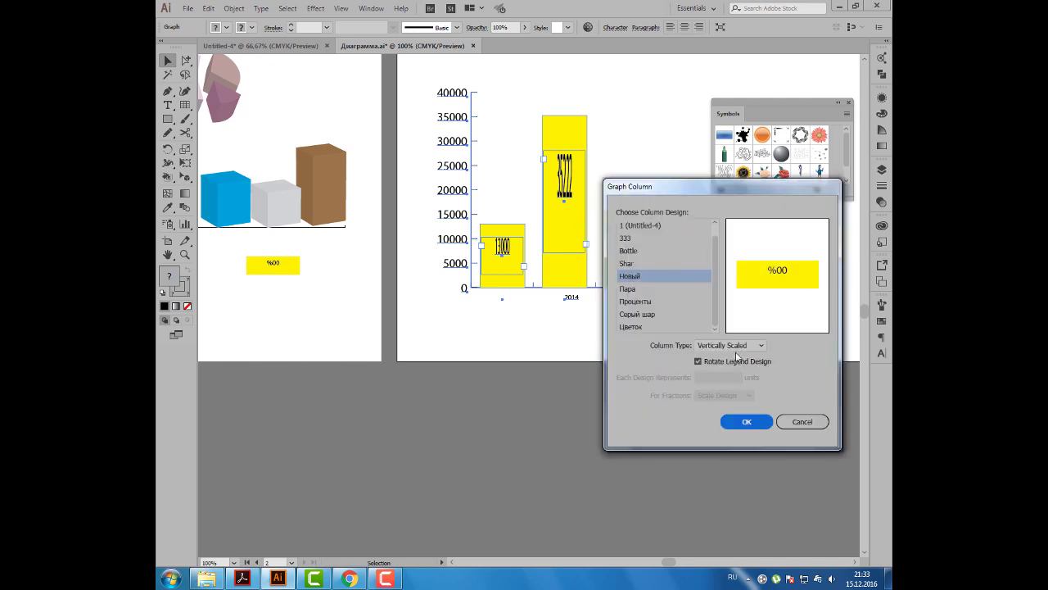
click(733, 347)
click(720, 369)
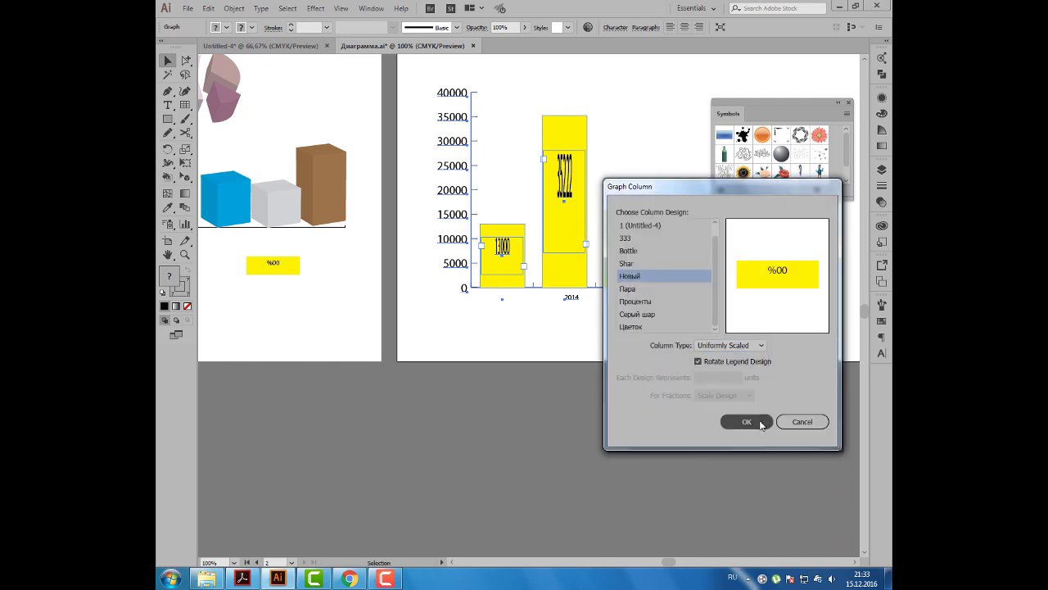
click(747, 422)
key(ctrl+z)
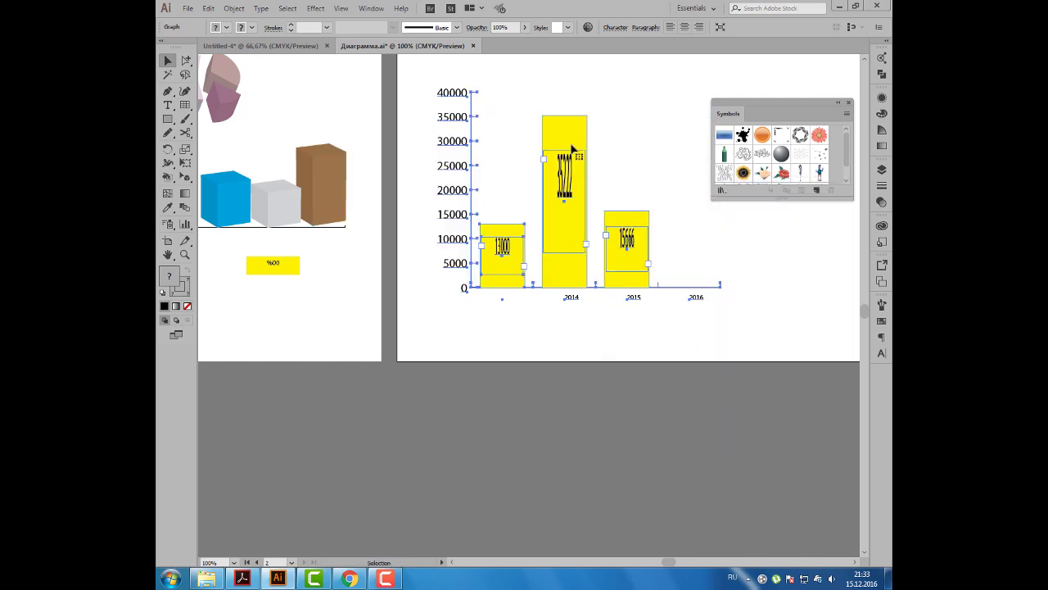
- Try Repeating, dismiss the non-zero value warning, and set Column Type to Sliding instead
right_click(571, 147)
click(606, 237)
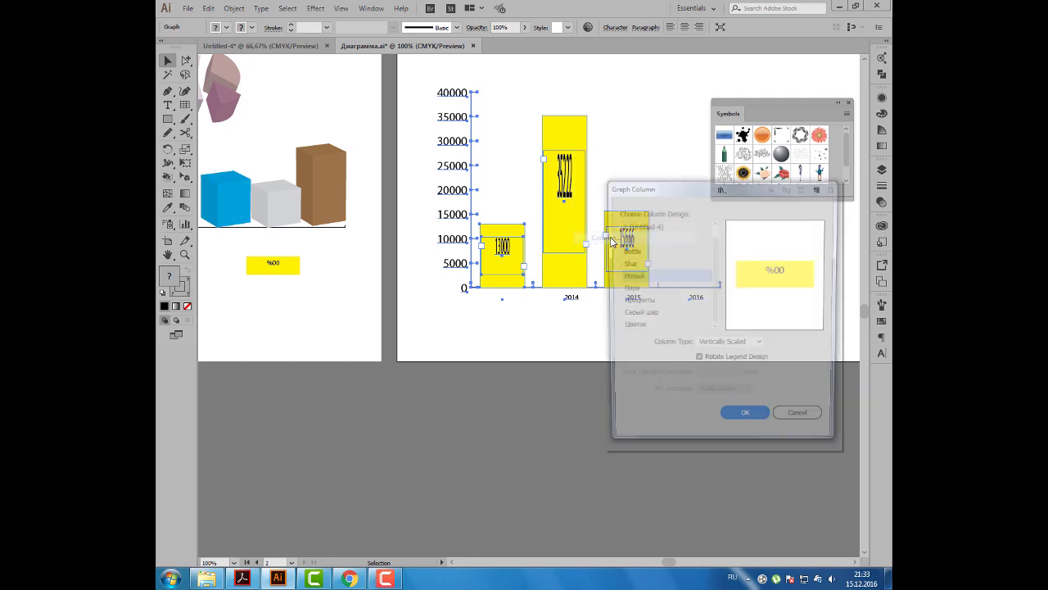
click(749, 346)
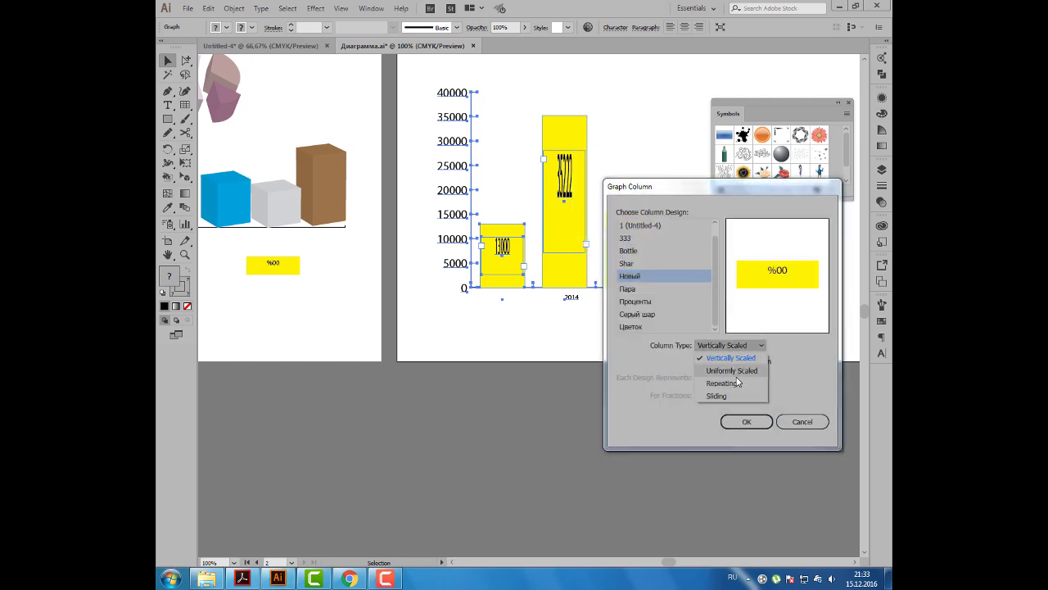
click(735, 383)
click(758, 423)
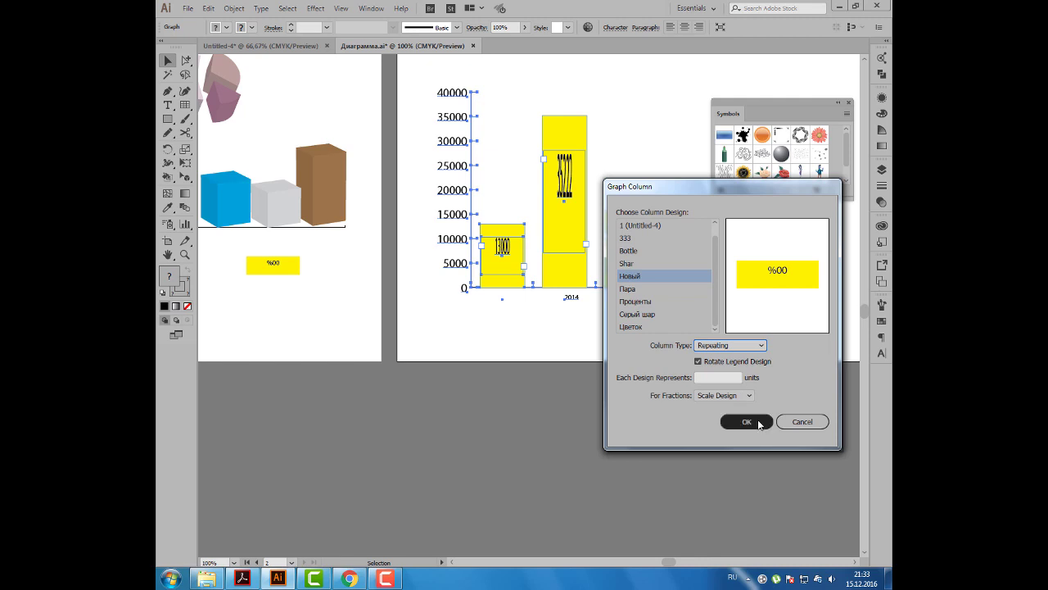
click(759, 423)
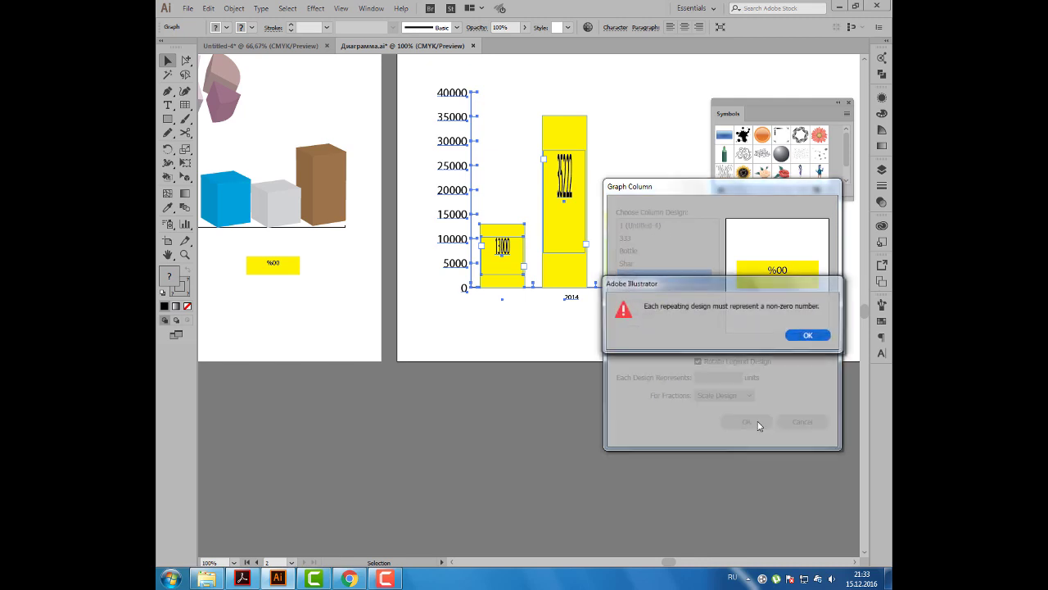
click(821, 339)
click(733, 345)
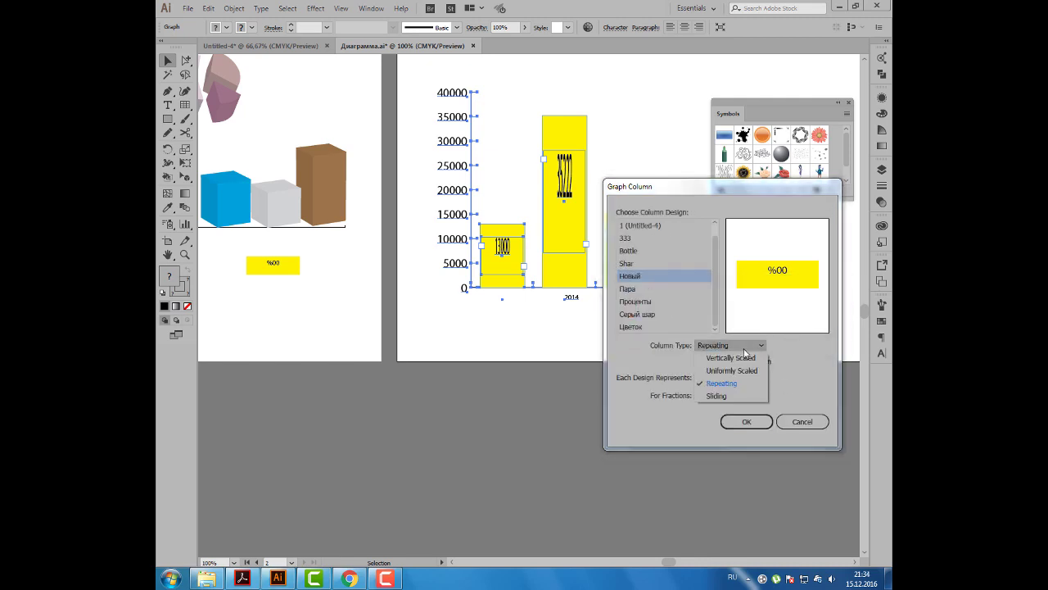
click(716, 395)
click(750, 423)
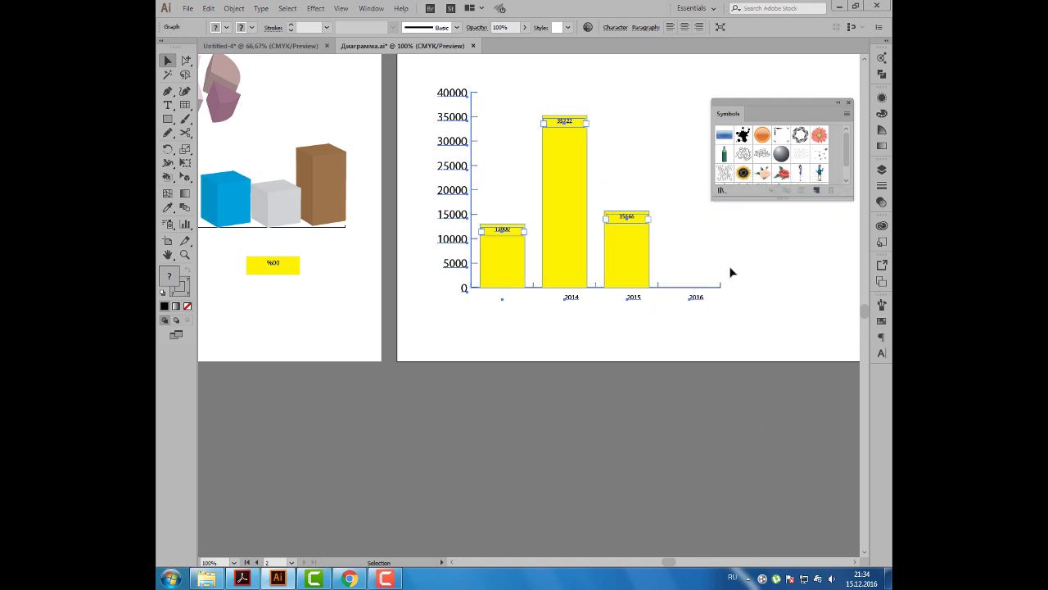
- Nudge the %00 text down onto its yellow box, then zoom back out to 66.67%
click(718, 247)
drag(660, 134, 611, 158)
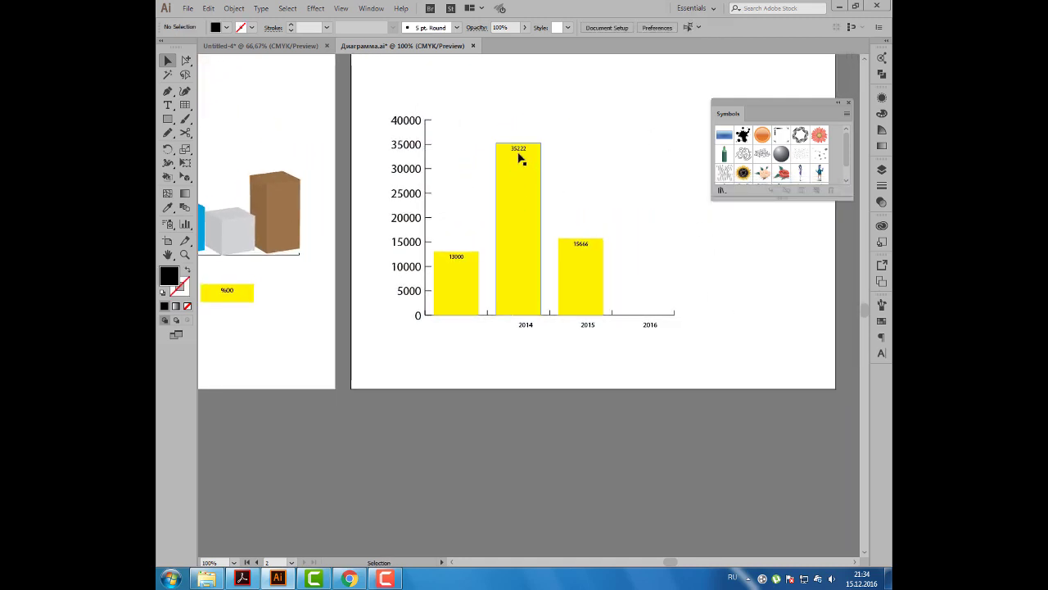
mouse_move(547, 211)
mouse_down()
mouse_move(622, 190)
mouse_move(699, 204)
mouse_up()
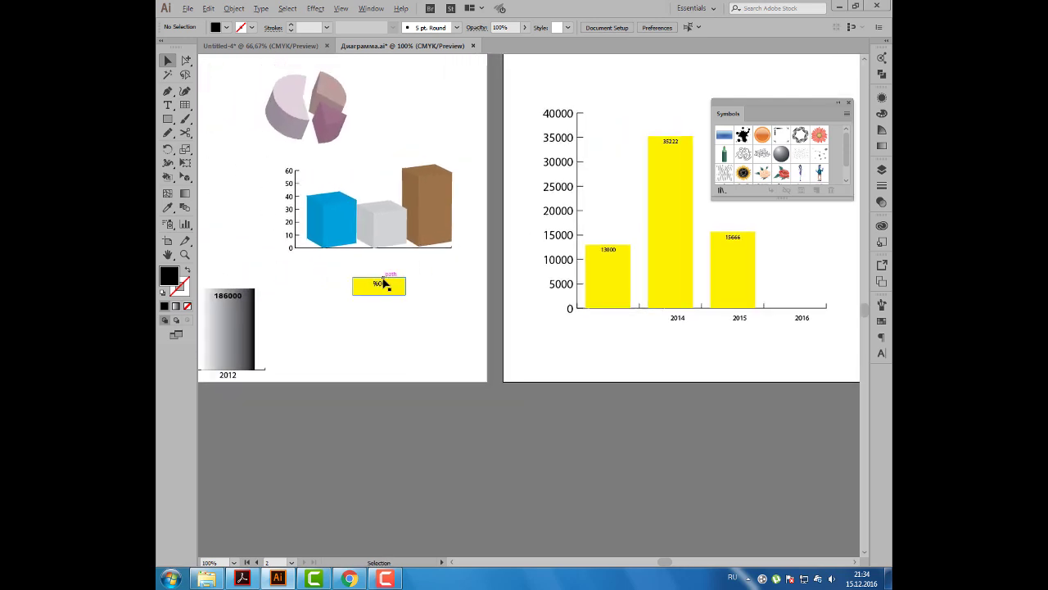
scroll(381, 288, up, 2)
drag(376, 292, 375, 291)
scroll(410, 283, down, 2)
scroll(409, 285, down, 1)
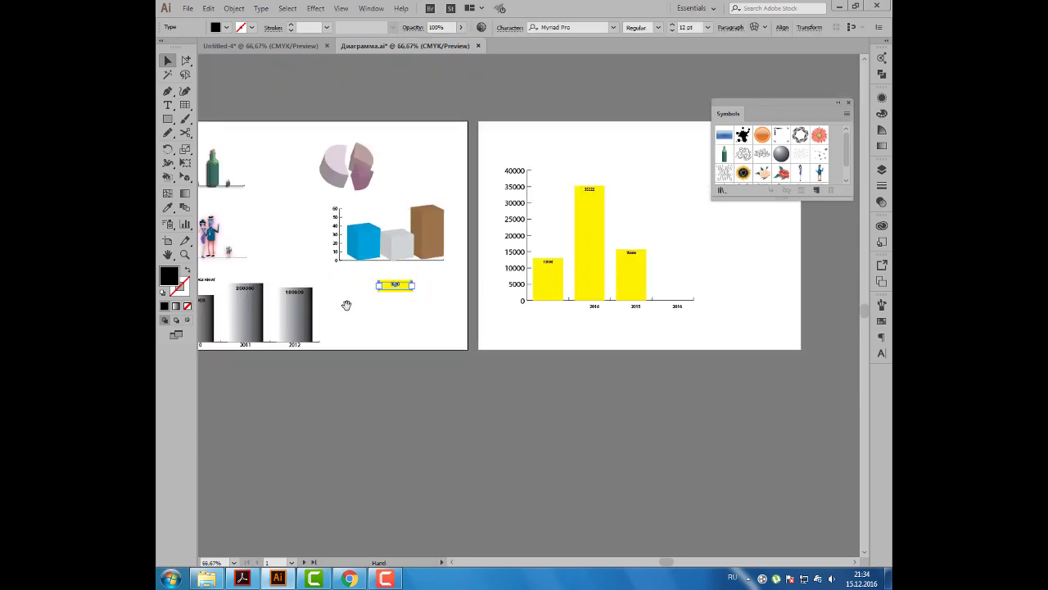